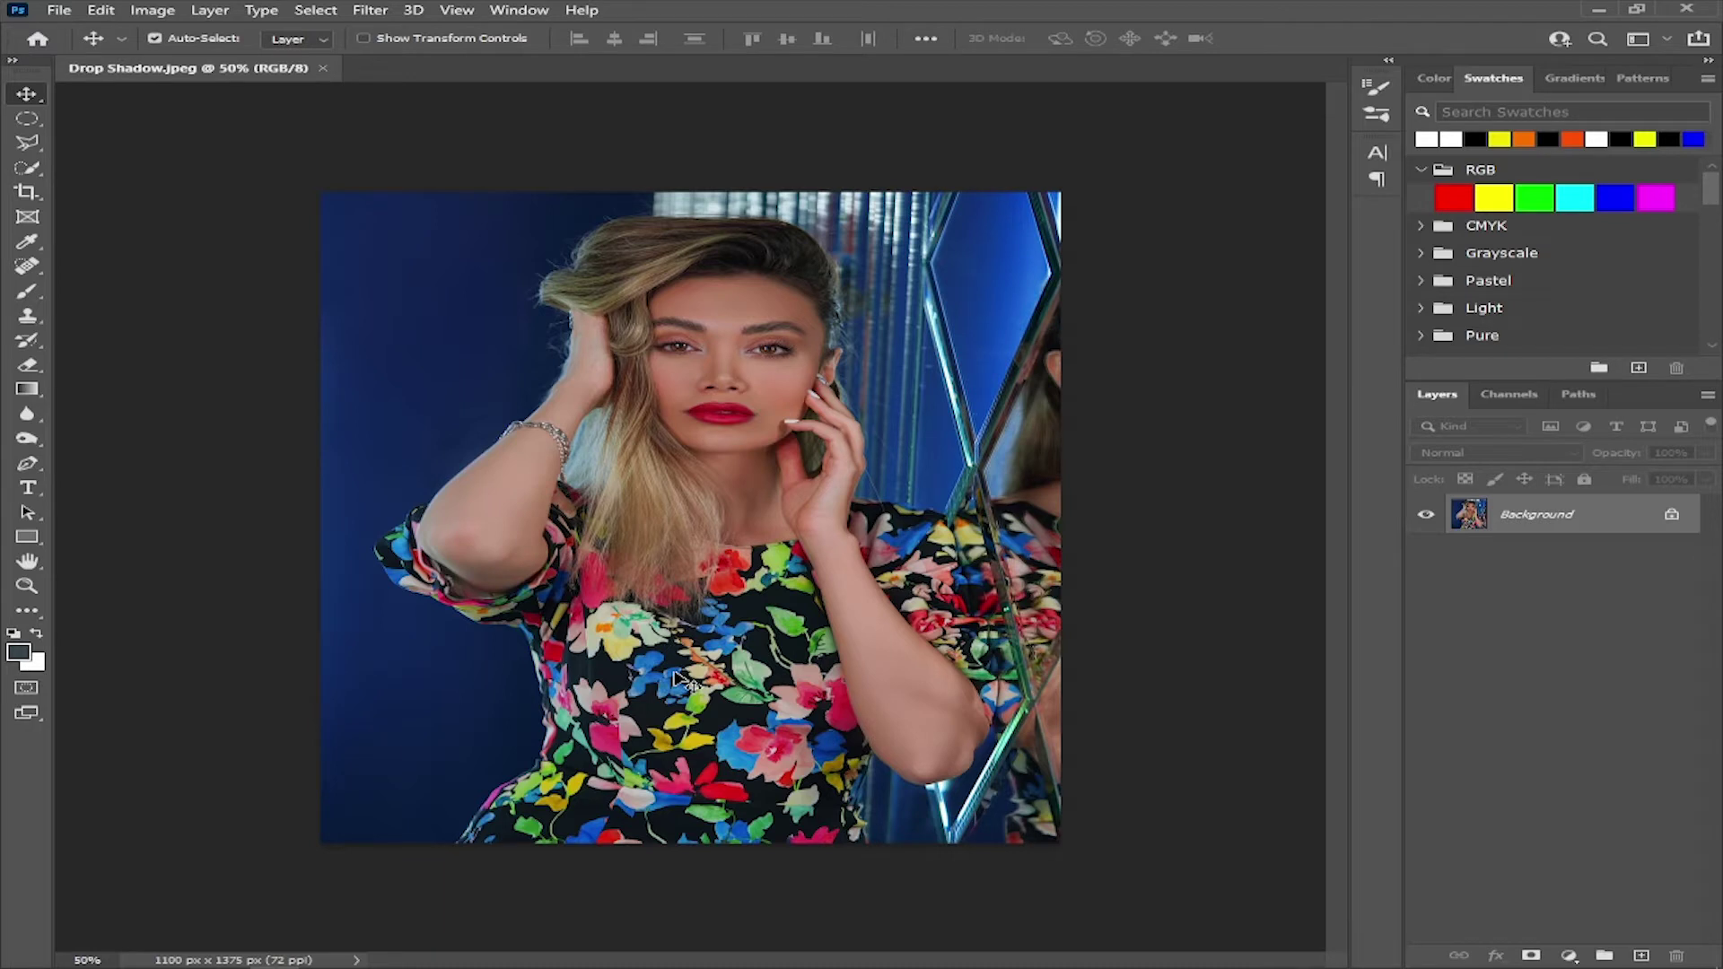
- Duplicate the background to Layer 1, then copy the selected woman onto Layer 2
key(ctrl+j)
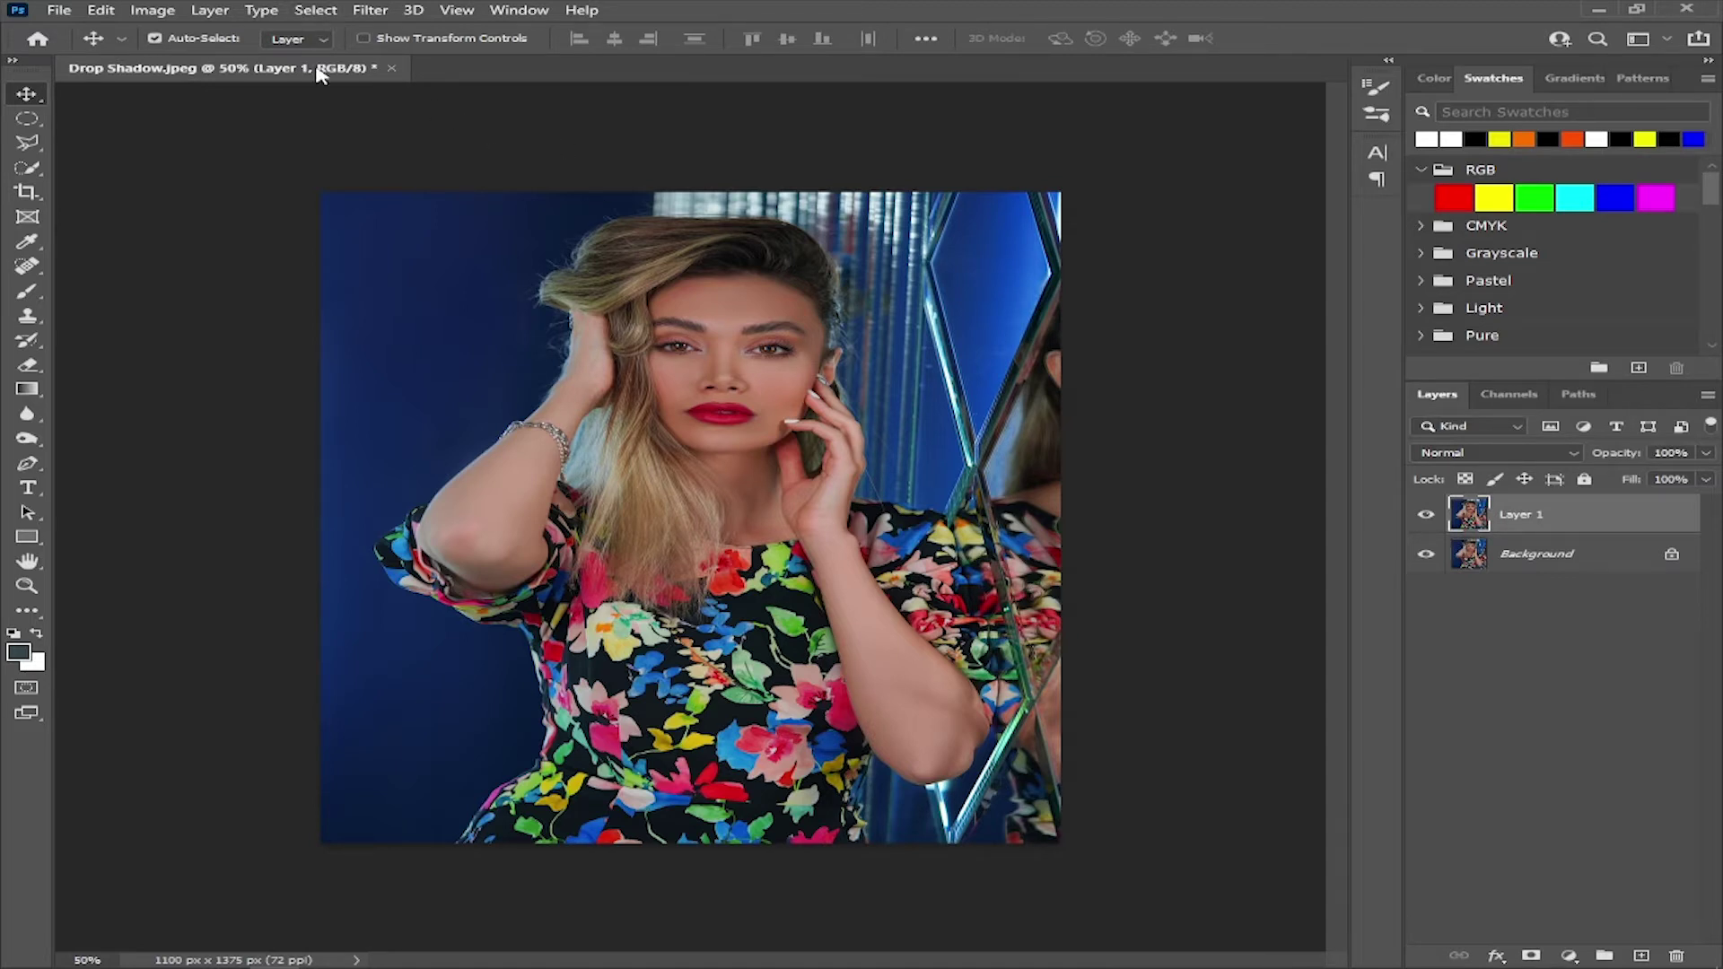
click(316, 11)
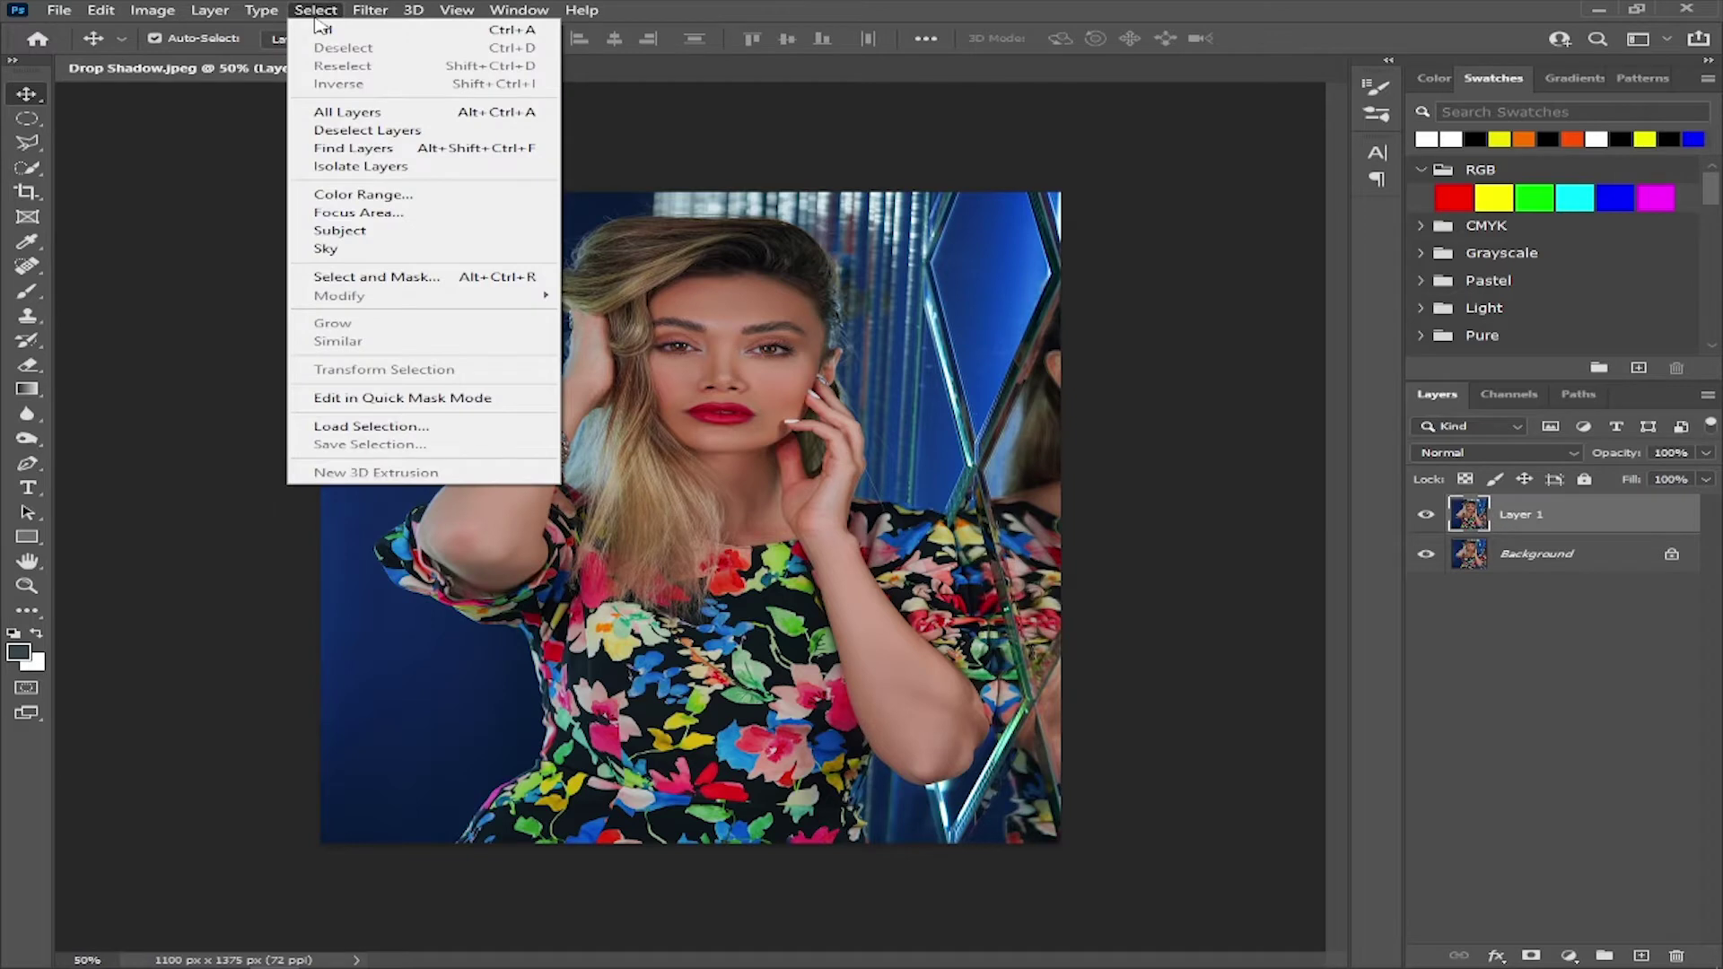
click(348, 234)
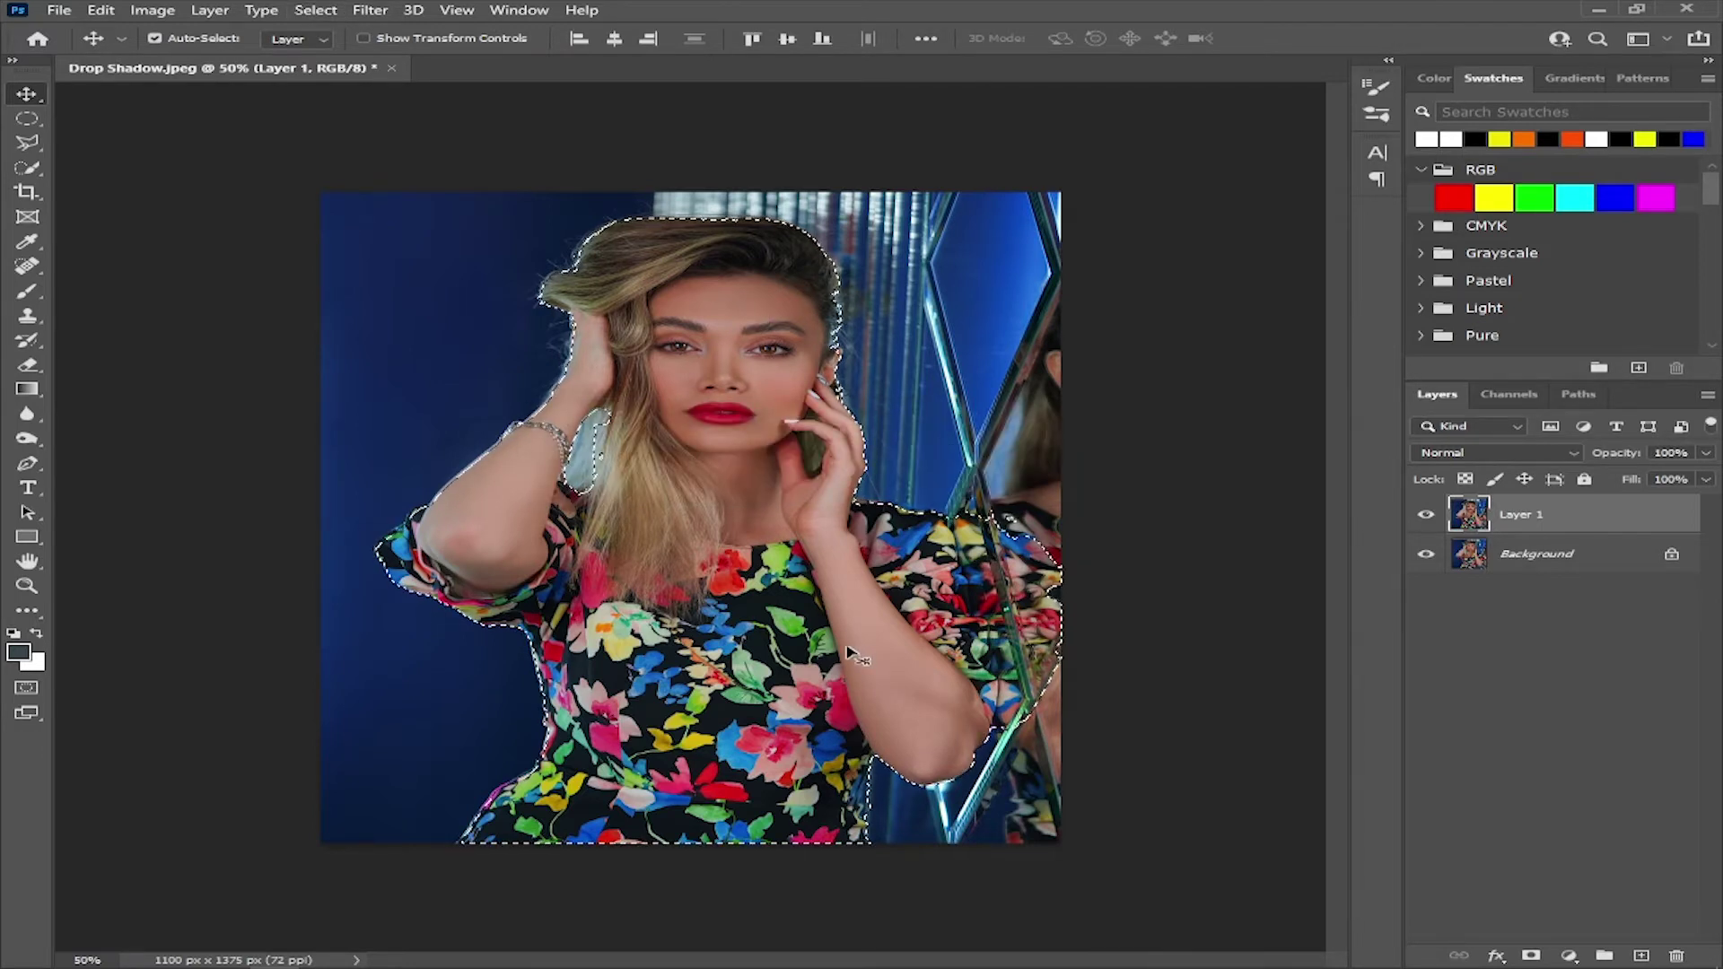
key(ctrl+j)
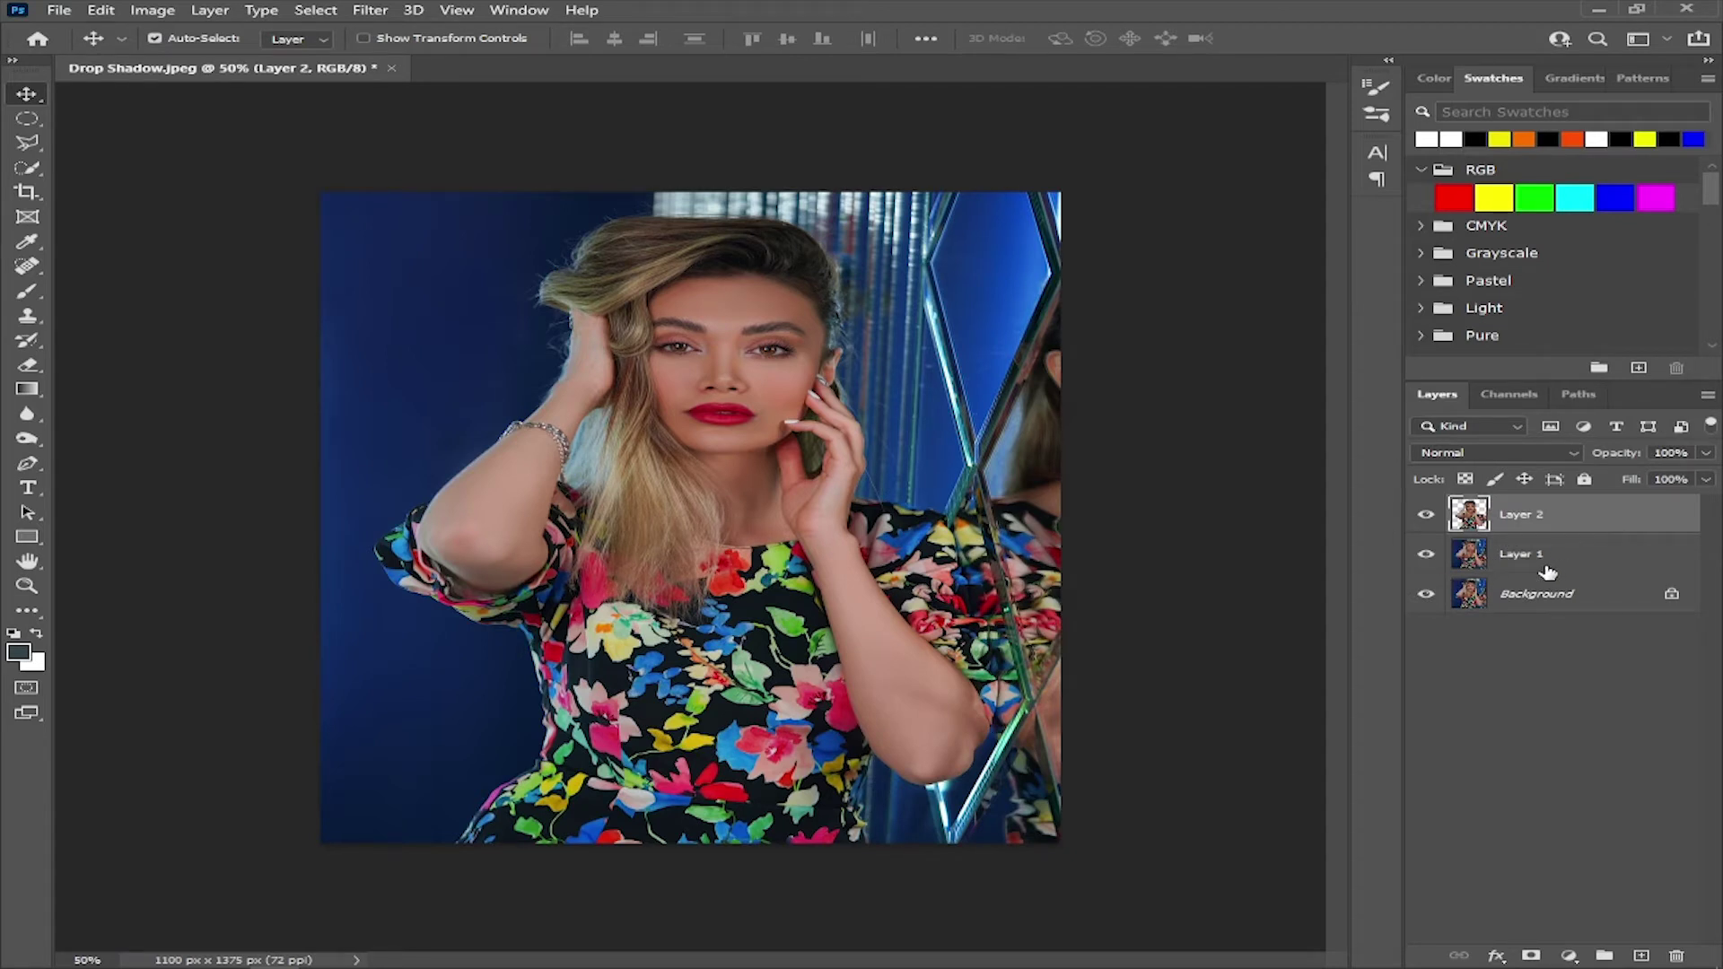
- Enable Drop Shadow on Layer 2 in Layer Style and show its settings
double_click(1681, 522)
drag(673, 166, 1420, 310)
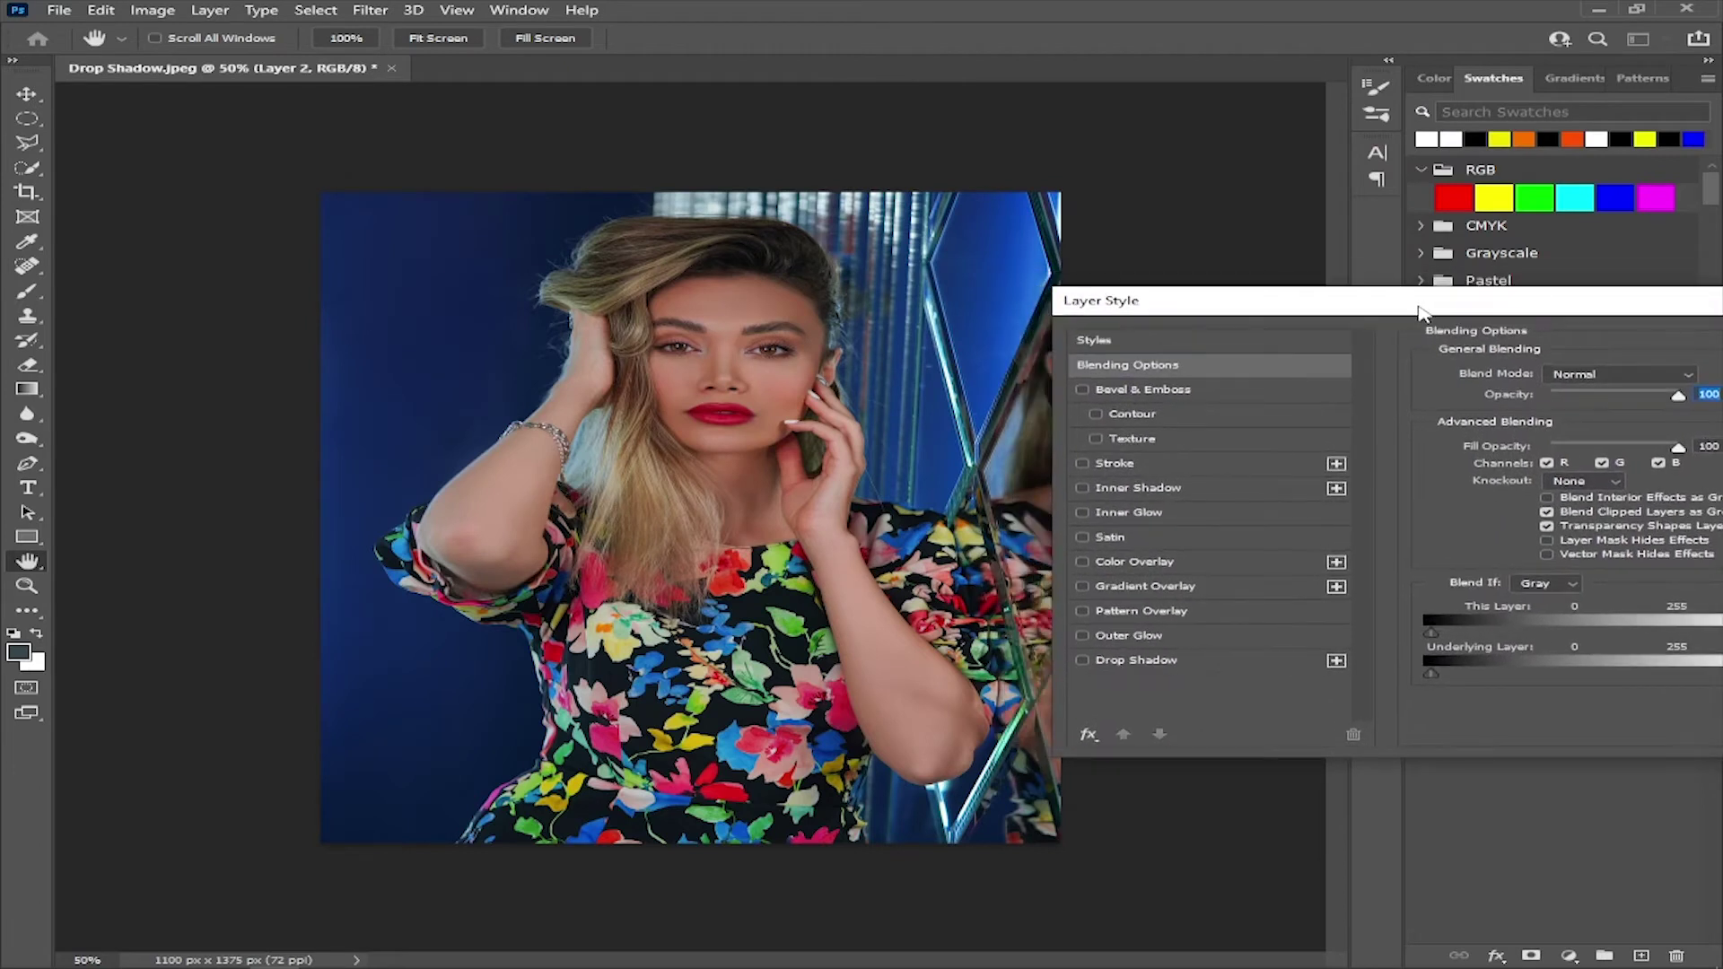
click(1084, 661)
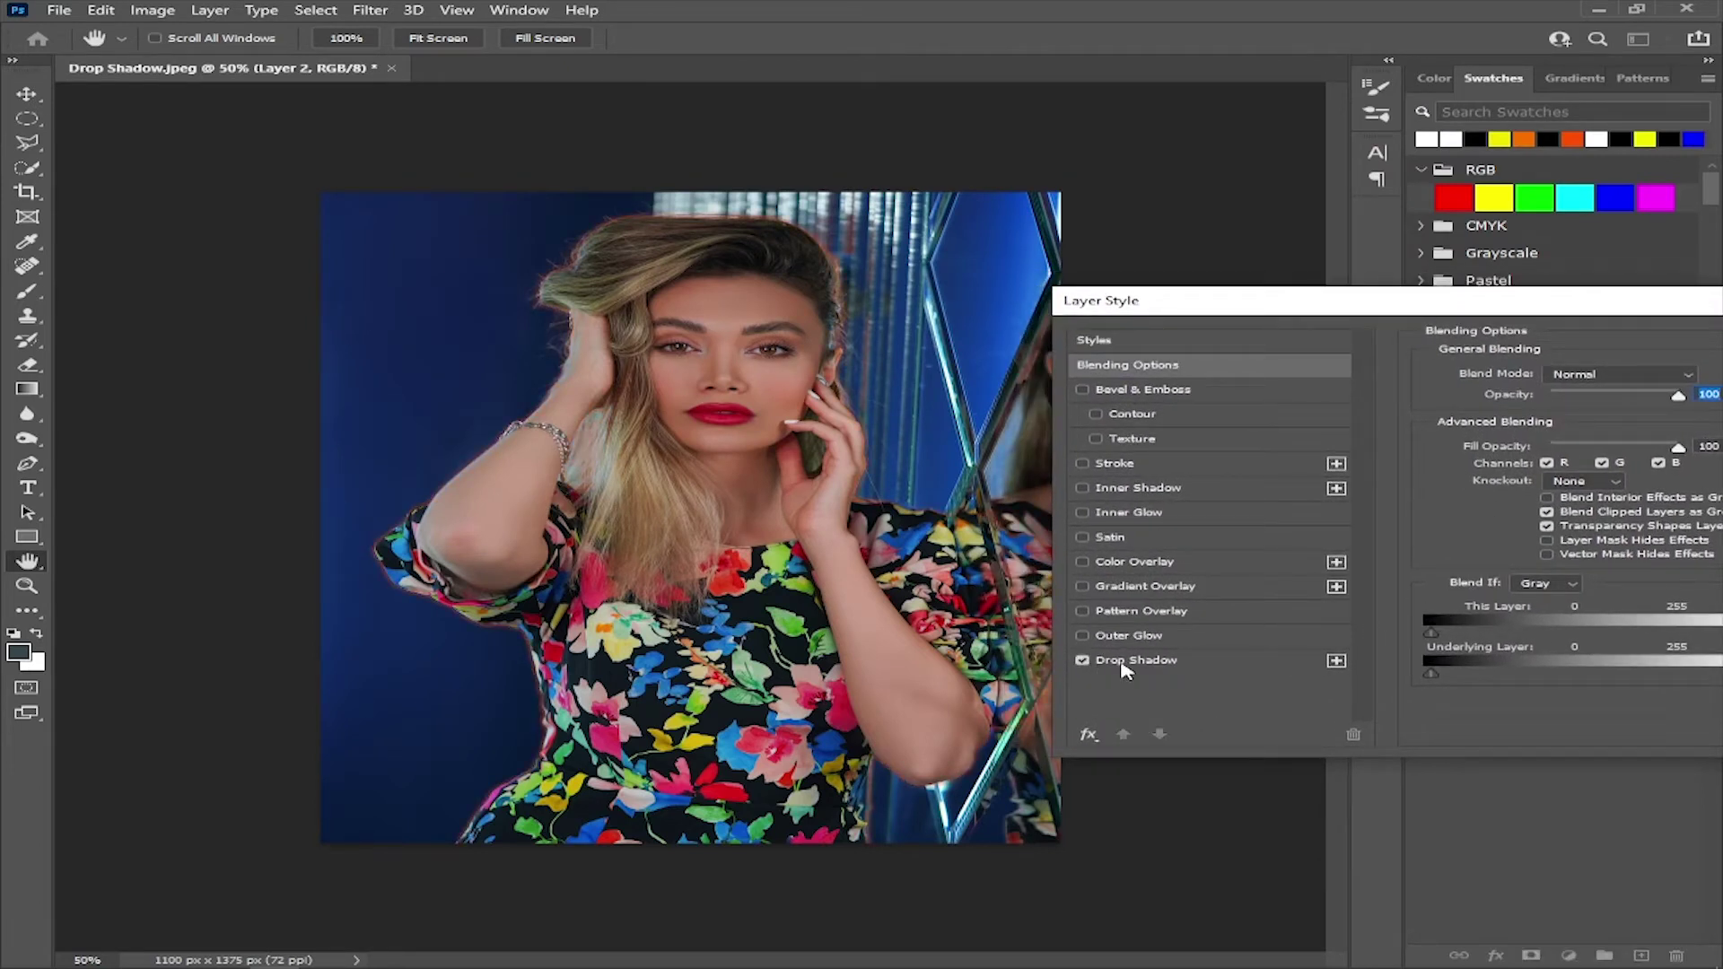
click(1127, 661)
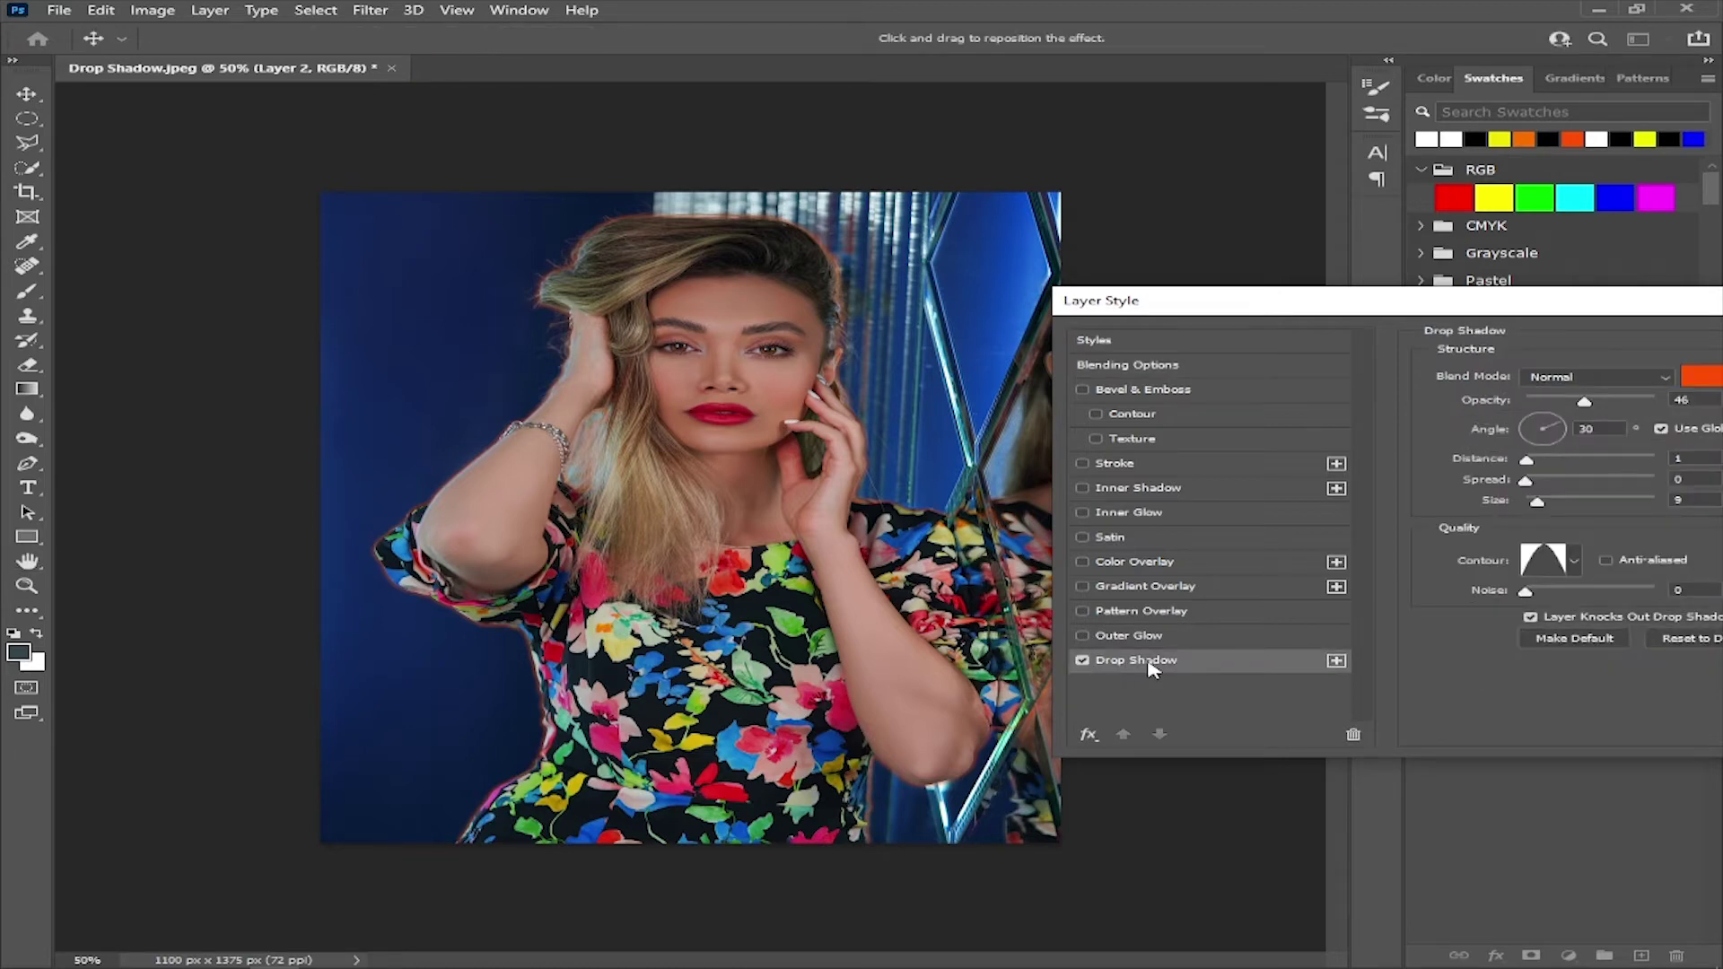
drag(1454, 309, 1346, 34)
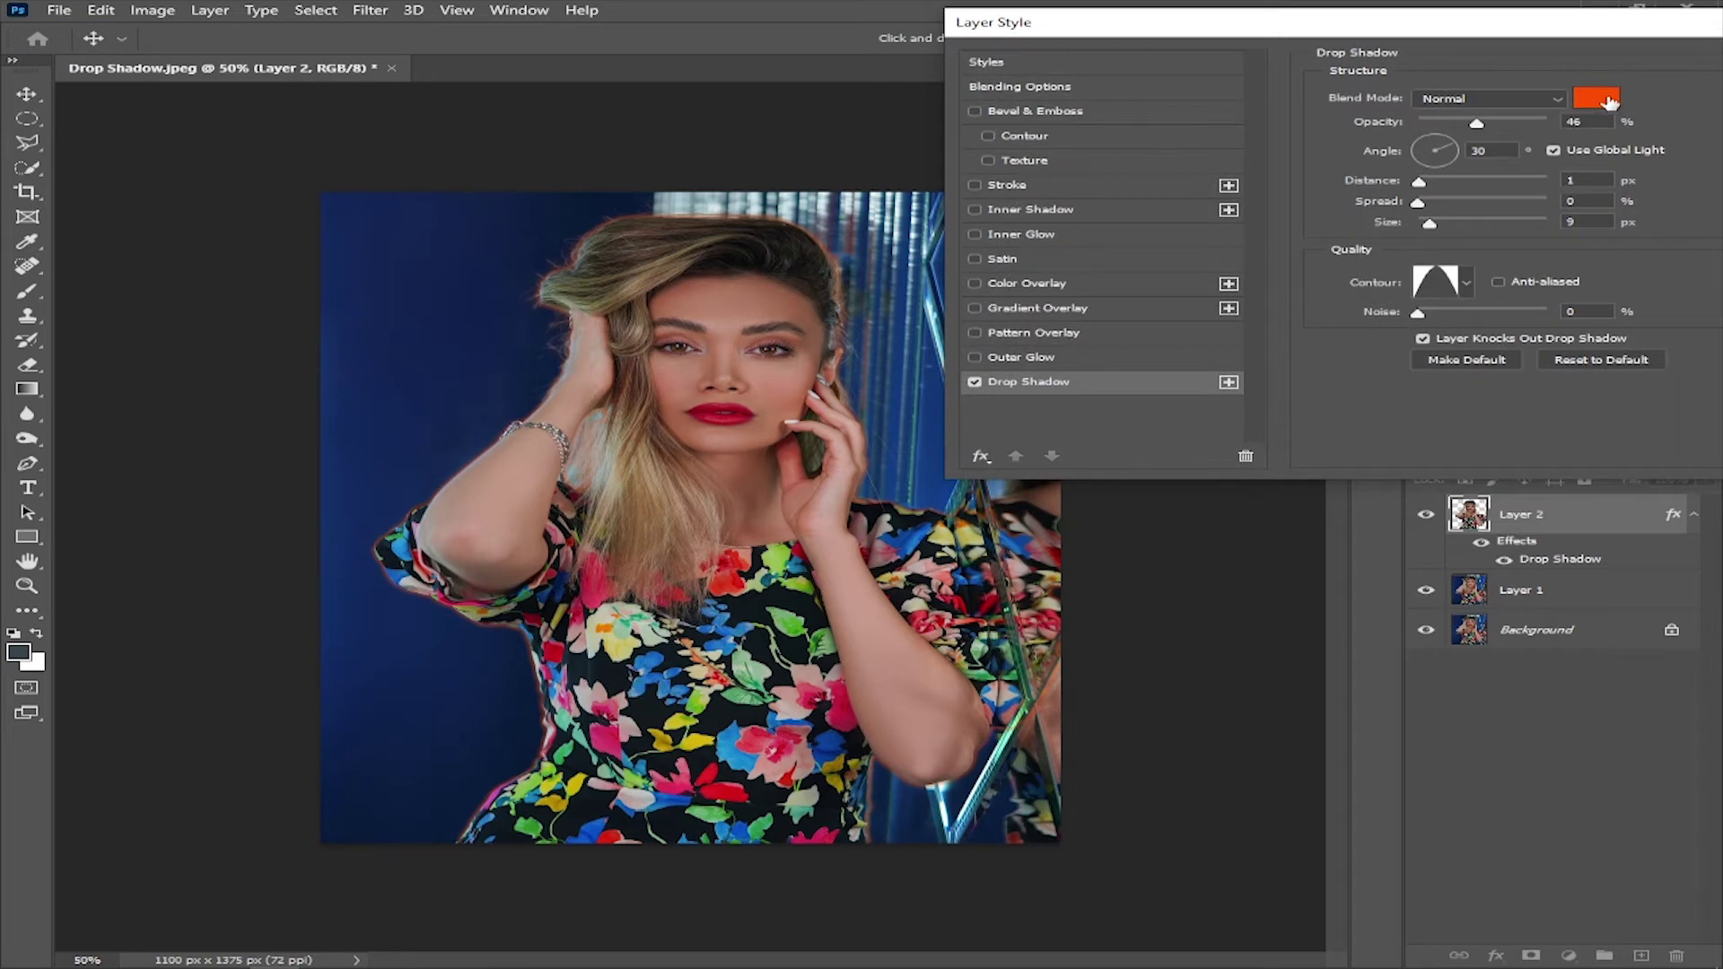
- Change the drop shadow colour to dark grey
click(1611, 103)
mouse_move(837, 756)
mouse_down()
mouse_move(837, 734)
mouse_move(838, 763)
mouse_up()
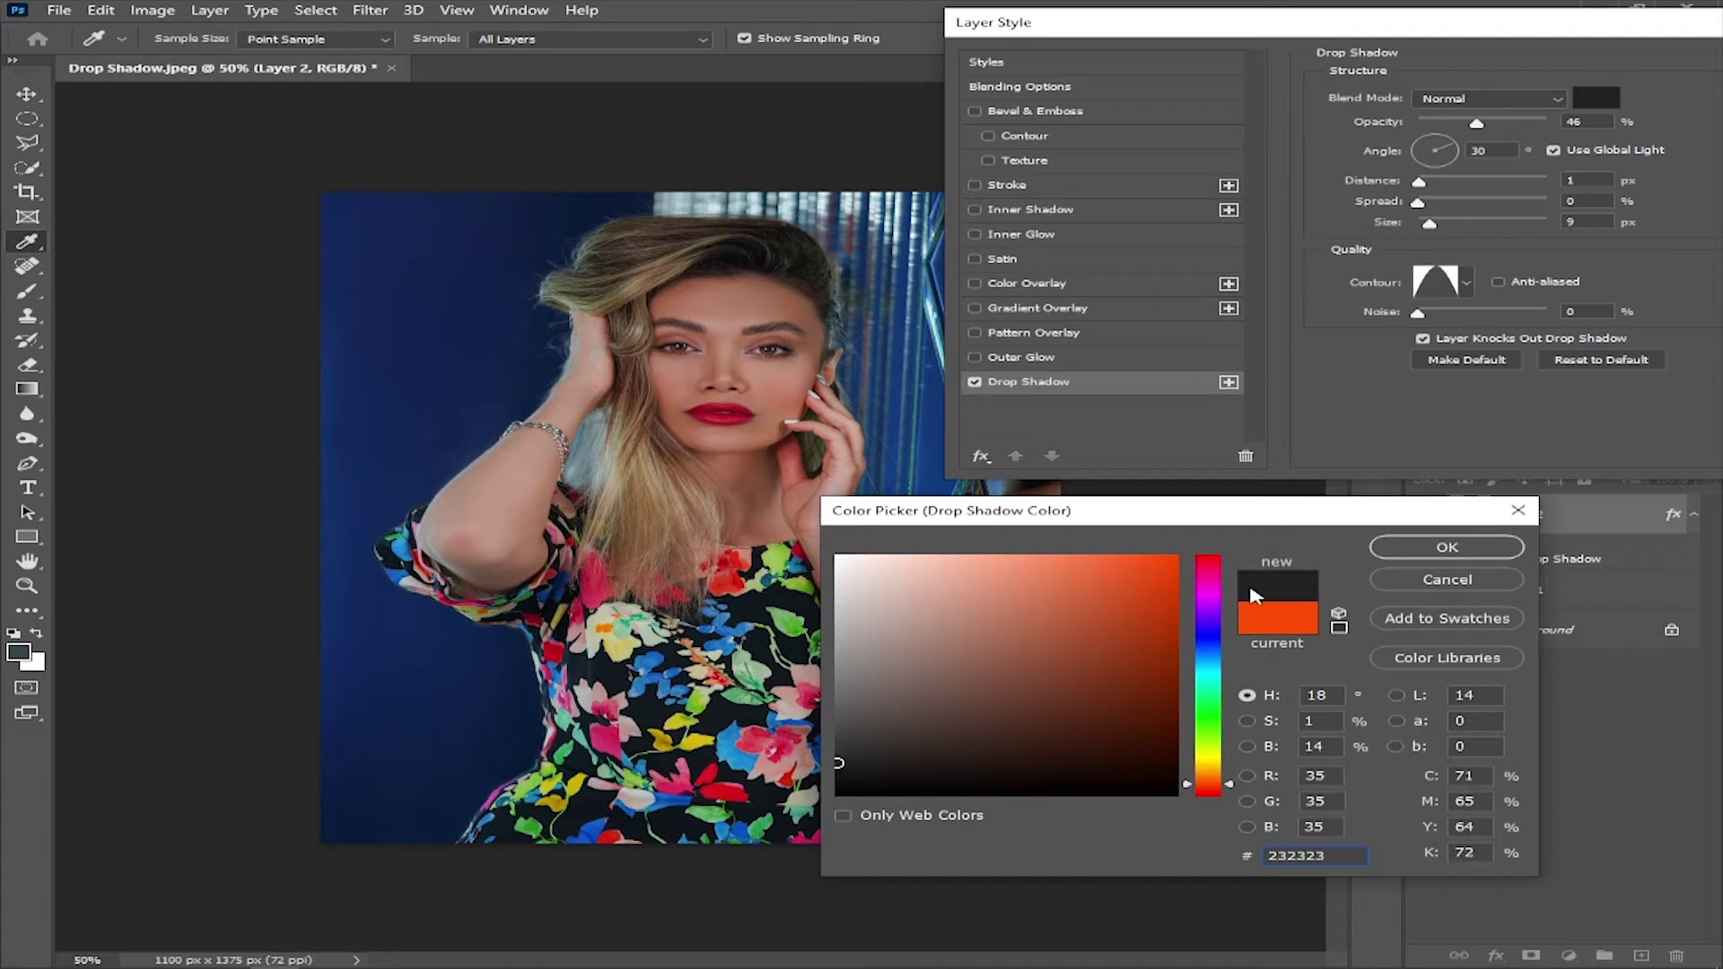
click(1418, 547)
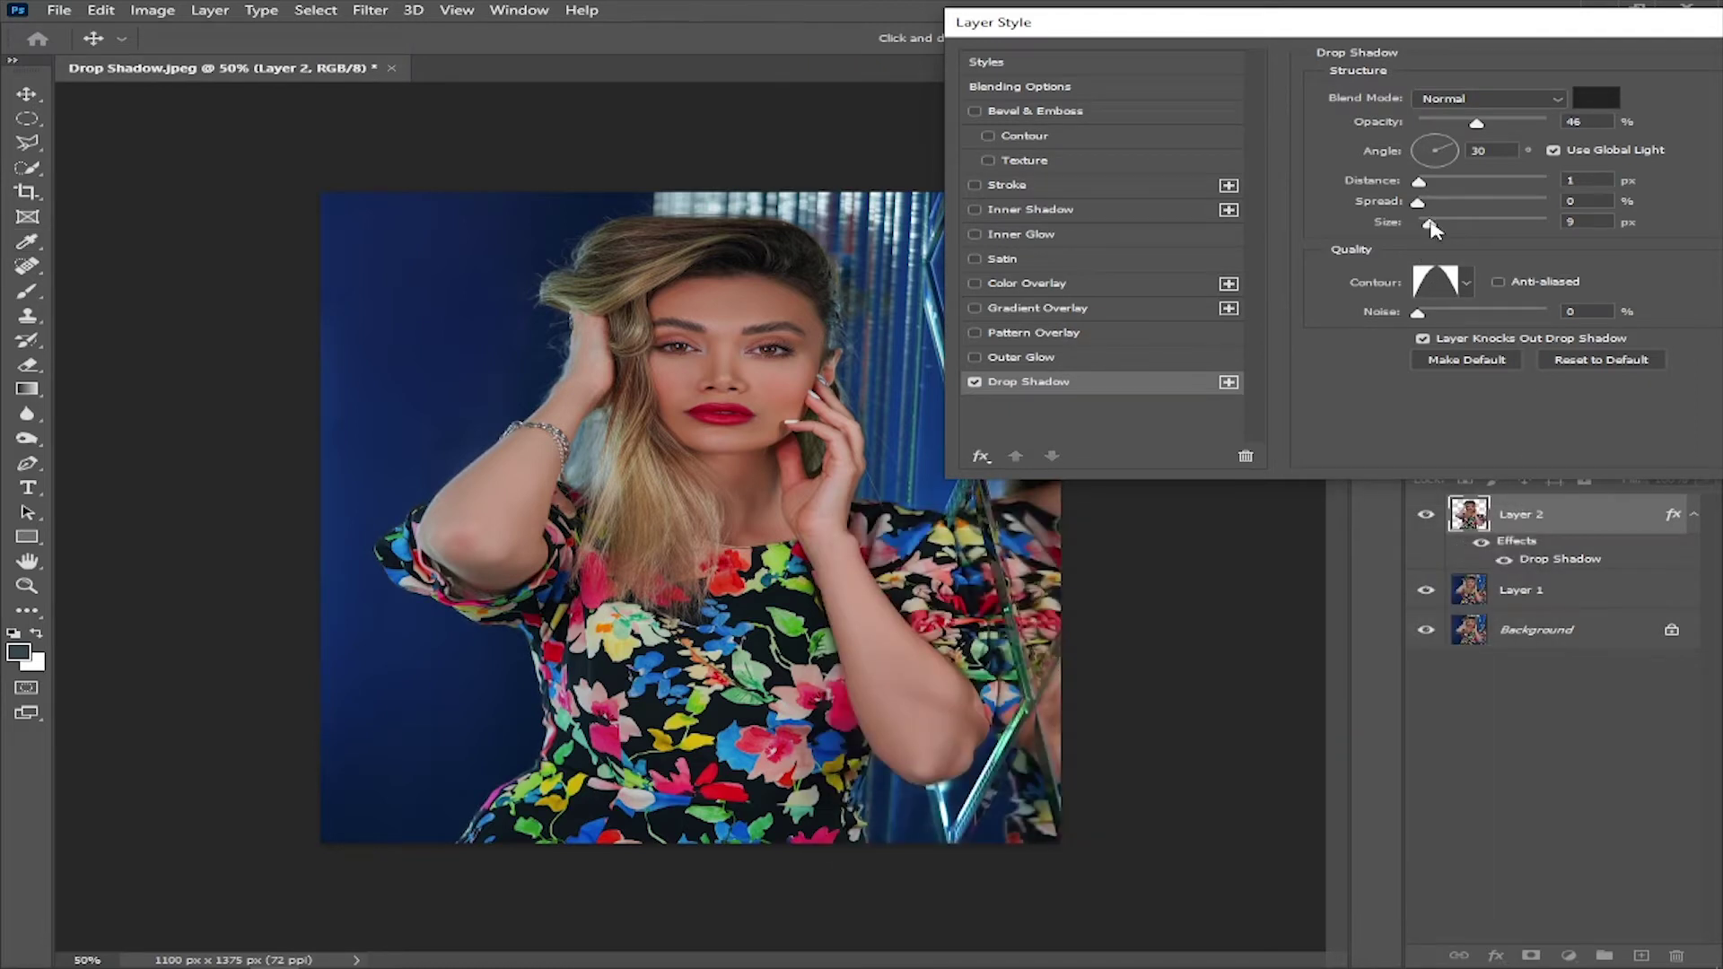
- Enlarge the shadow to 172 px at 100% opacity with a Linear contour
mouse_move(1429, 224)
mouse_down()
mouse_move(1494, 224)
mouse_move(1461, 182)
mouse_up()
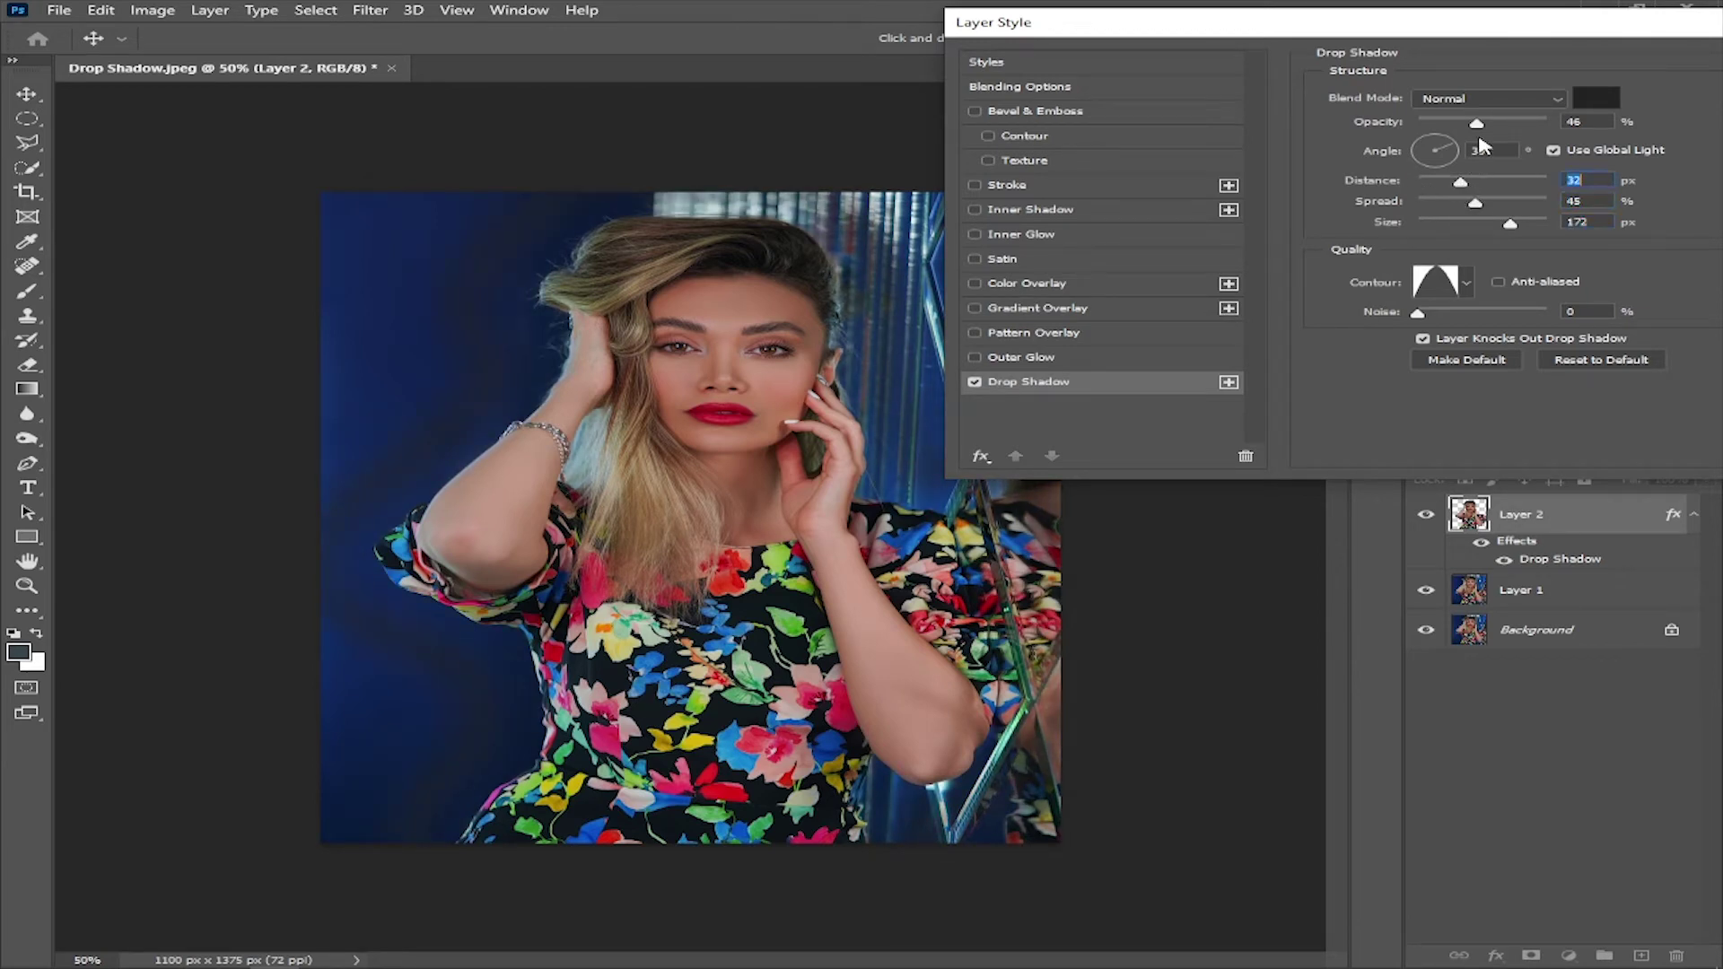
drag(1477, 122, 1546, 122)
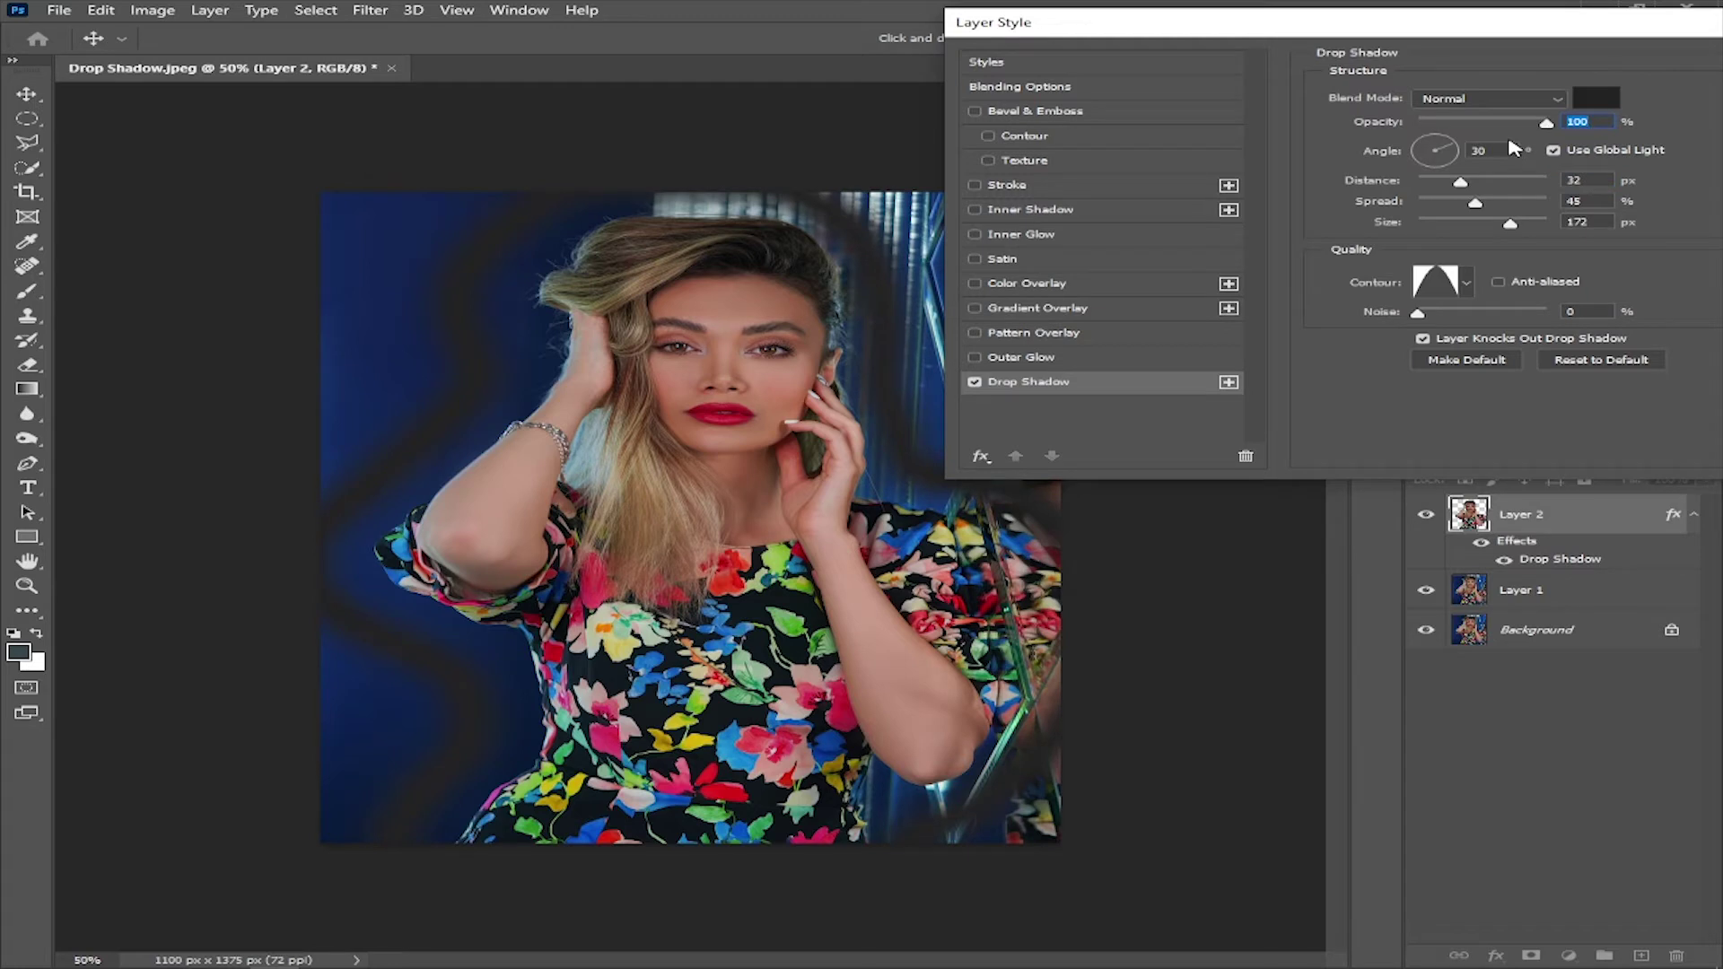
click(1466, 284)
click(1299, 339)
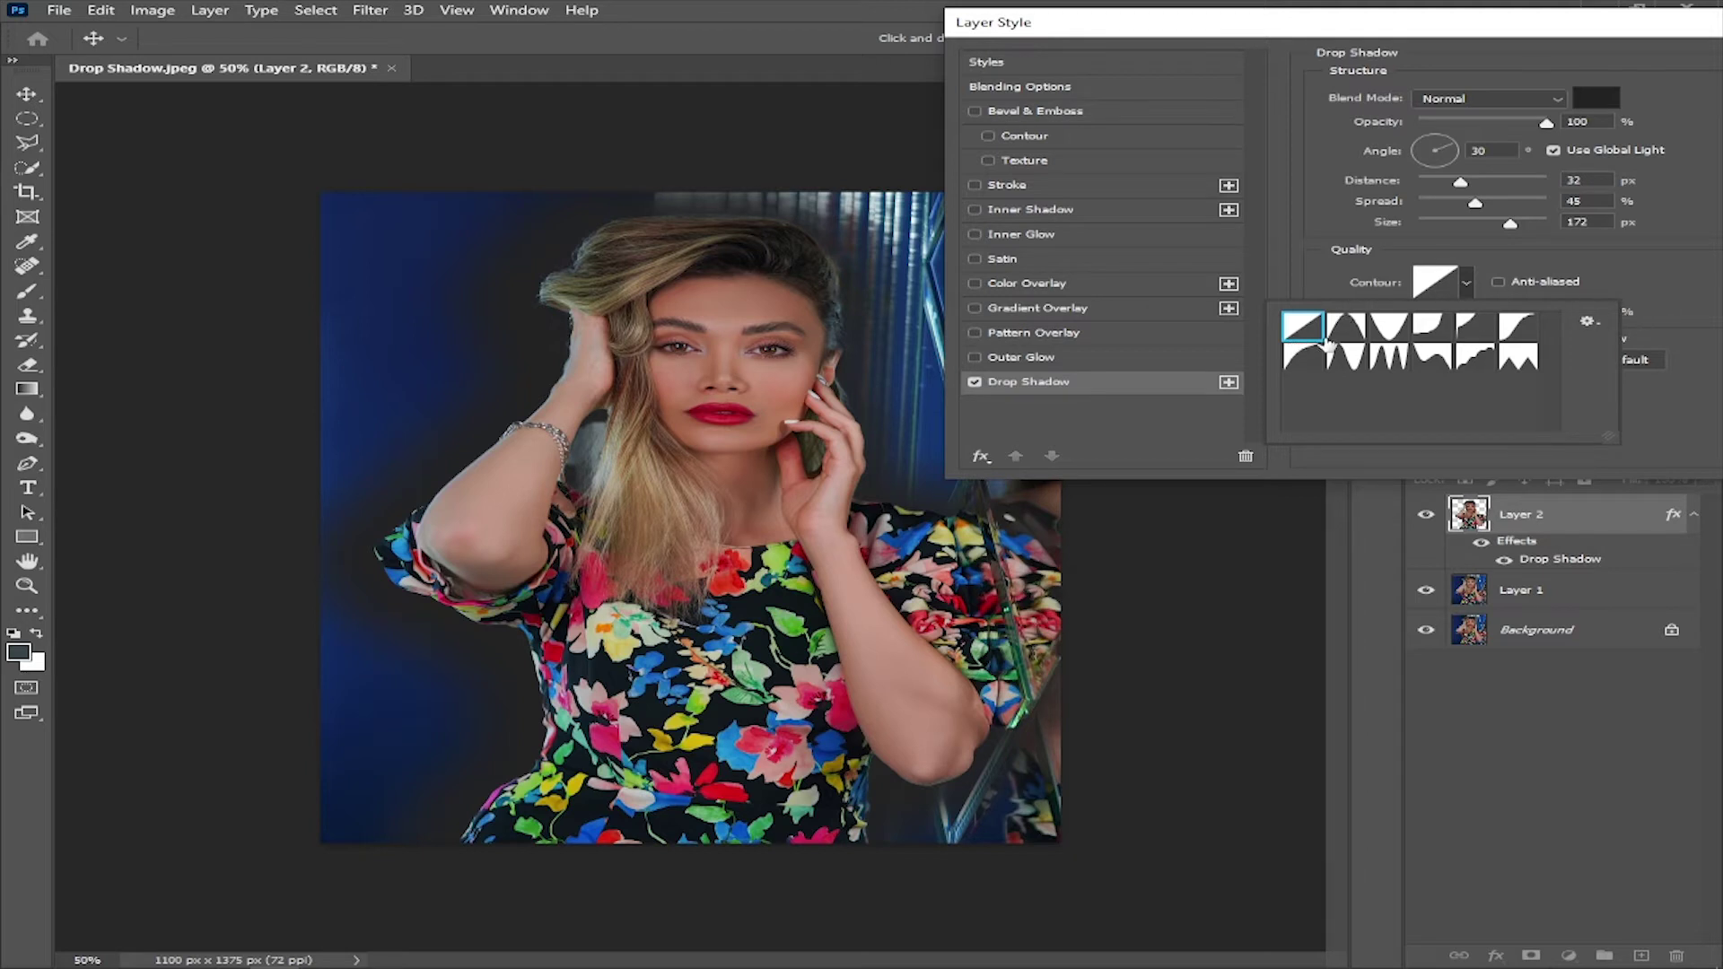
- Rework the drop shadow to 19 px distance, 0% spread and 250 px size
click(1616, 259)
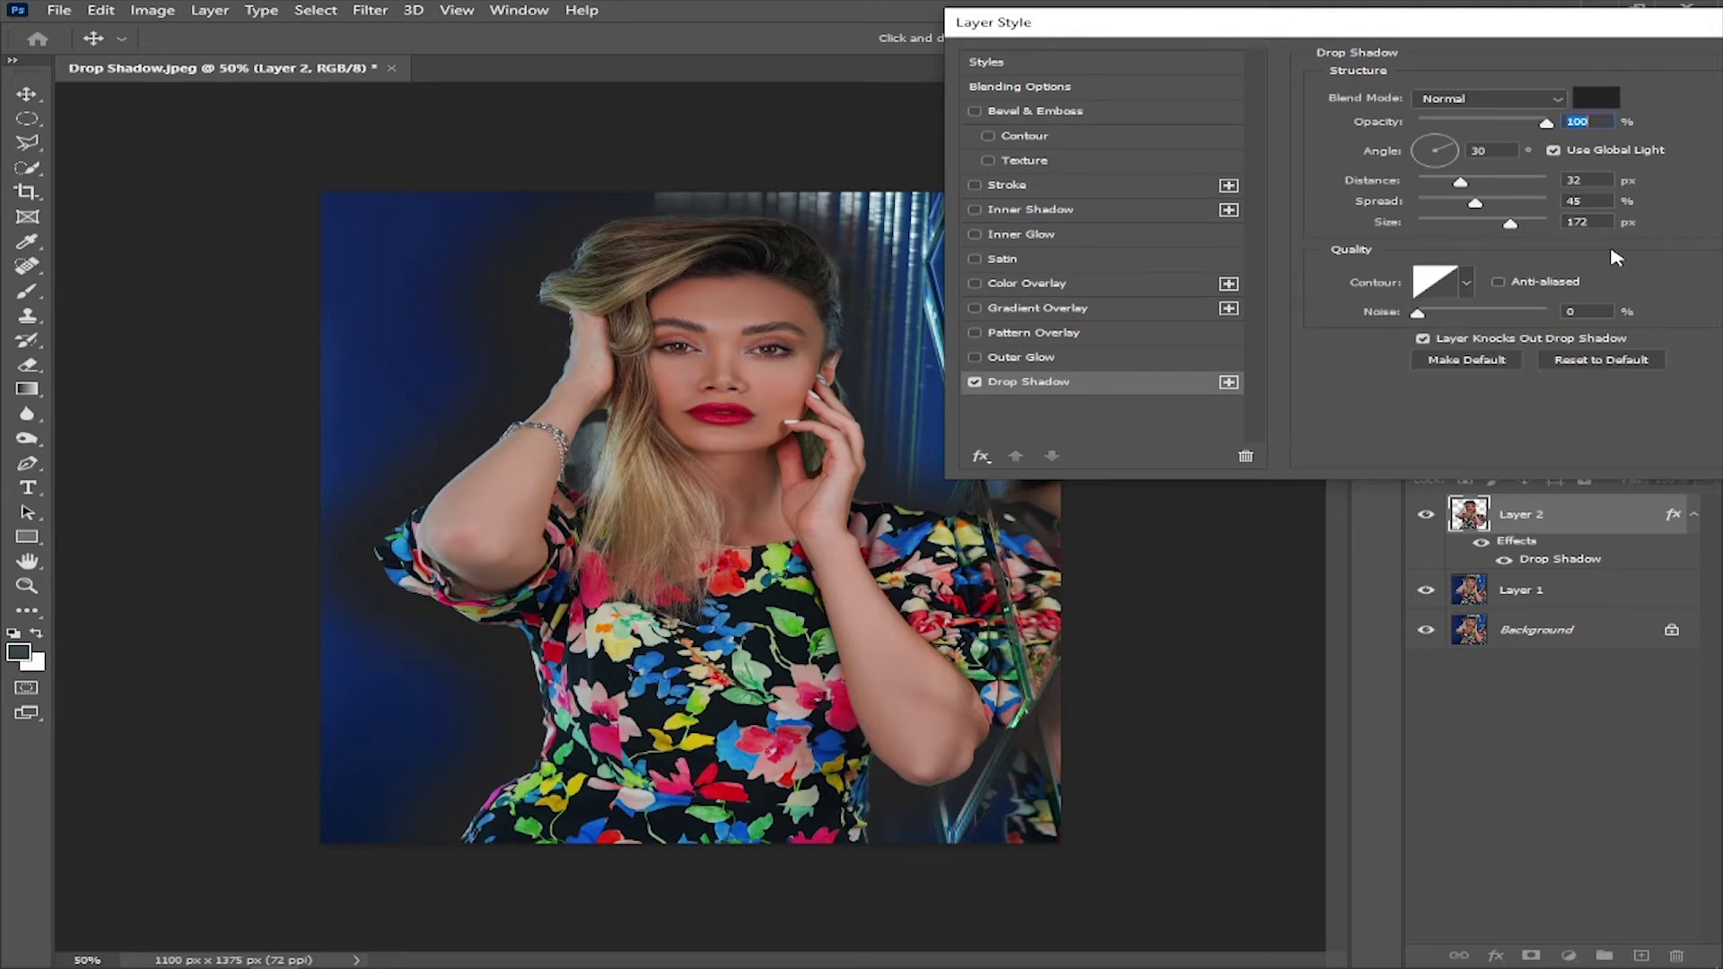
mouse_move(1456, 186)
mouse_down()
mouse_move(1436, 183)
mouse_move(1496, 193)
mouse_up()
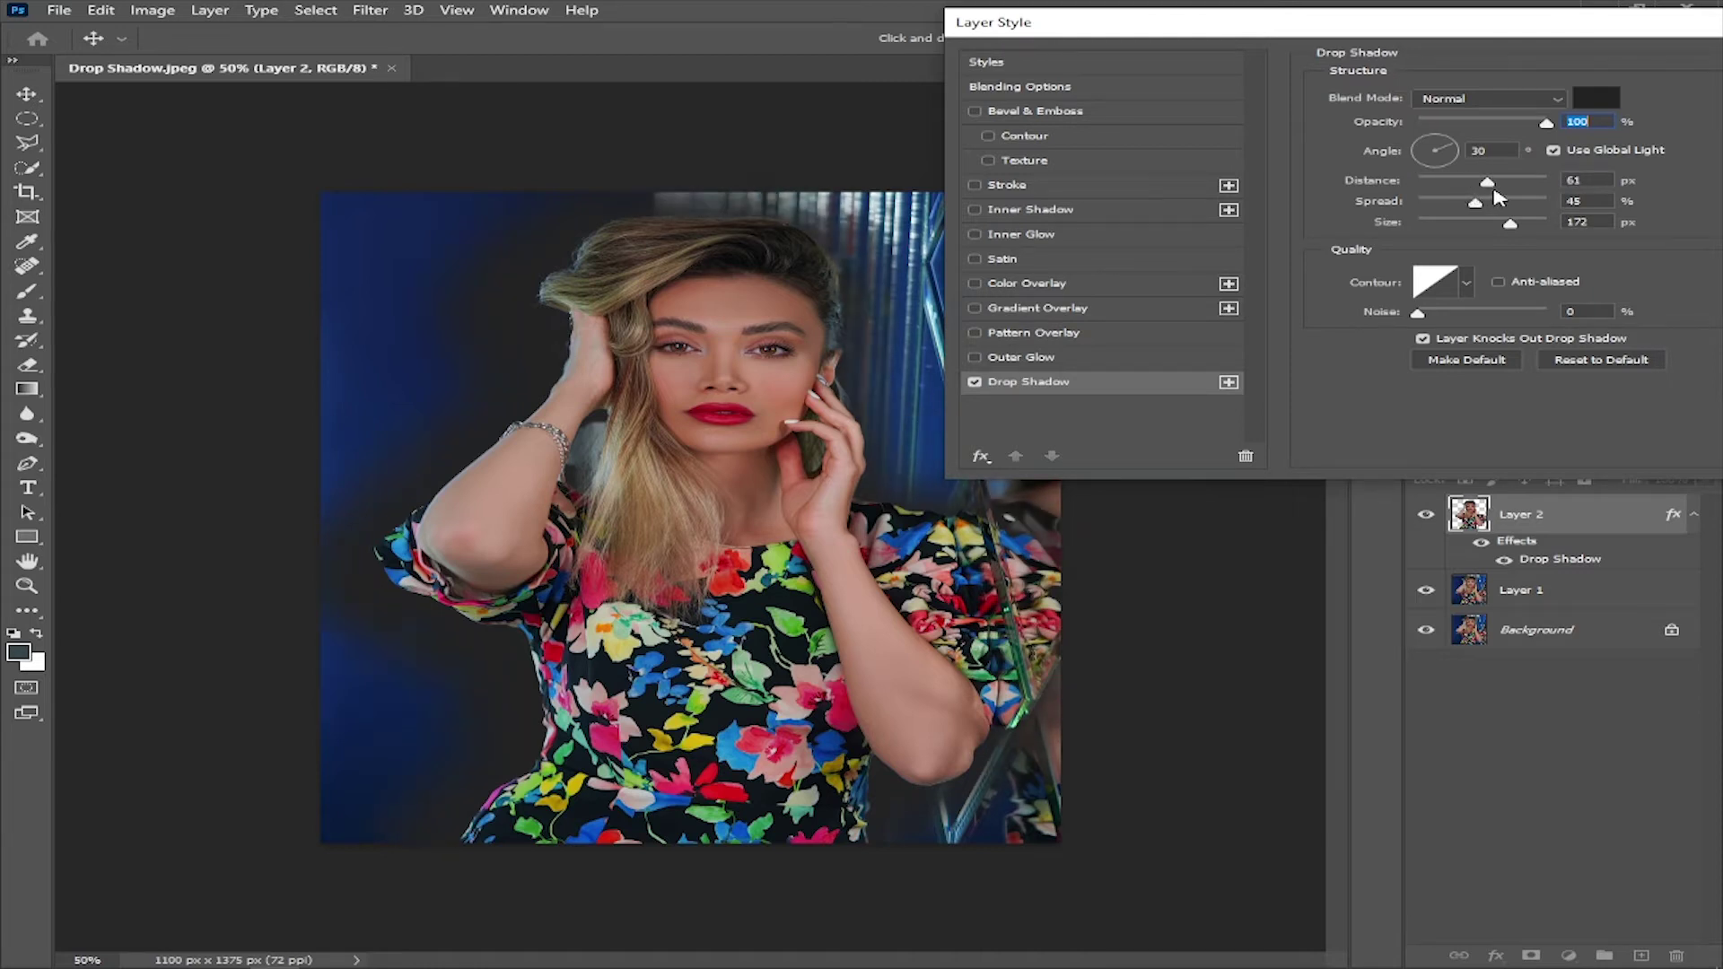
click(1495, 188)
drag(1476, 210, 1416, 215)
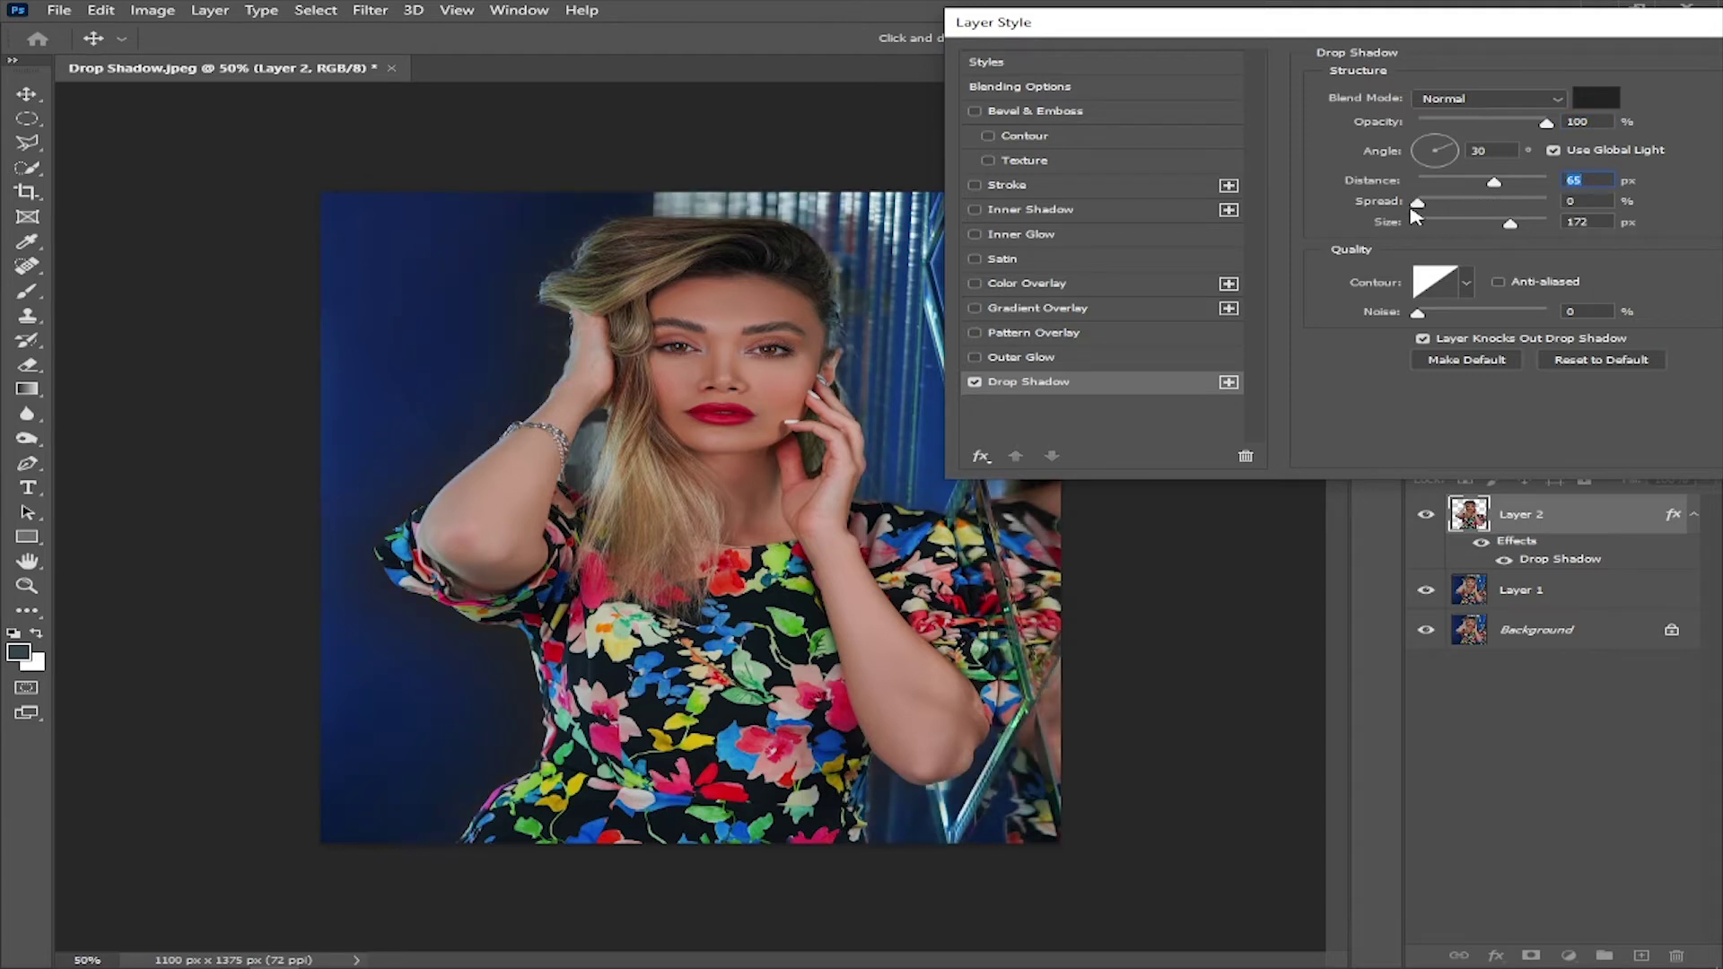
drag(1515, 225, 1414, 233)
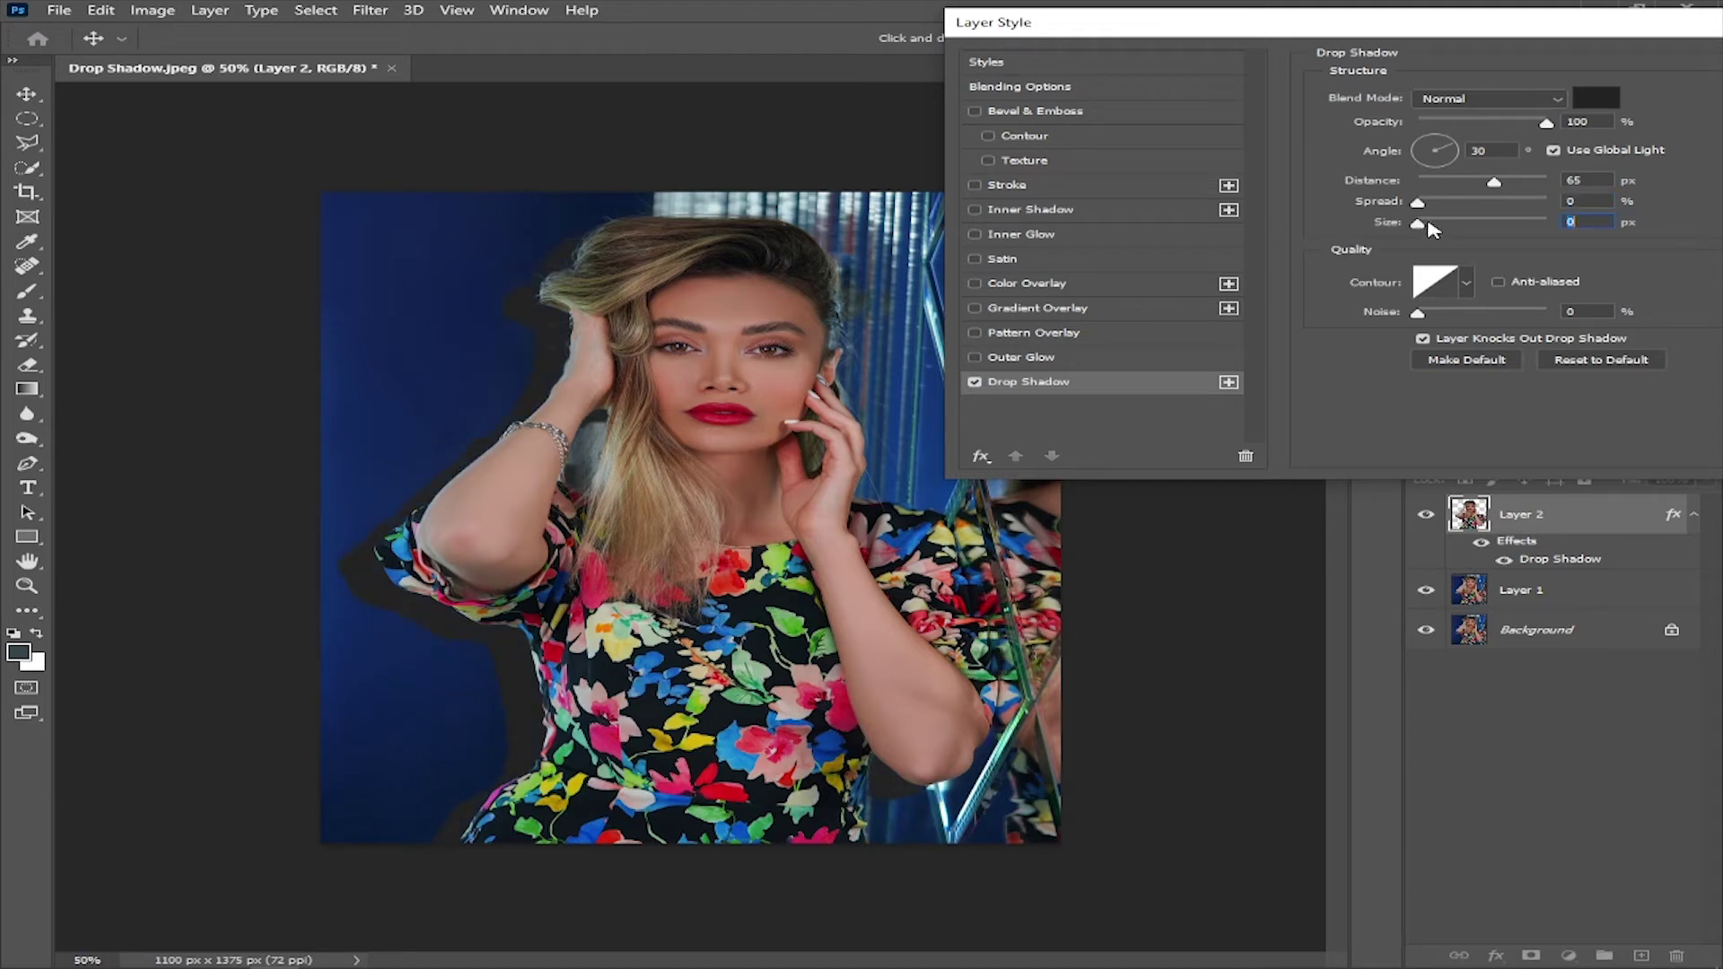
drag(1491, 186, 1447, 203)
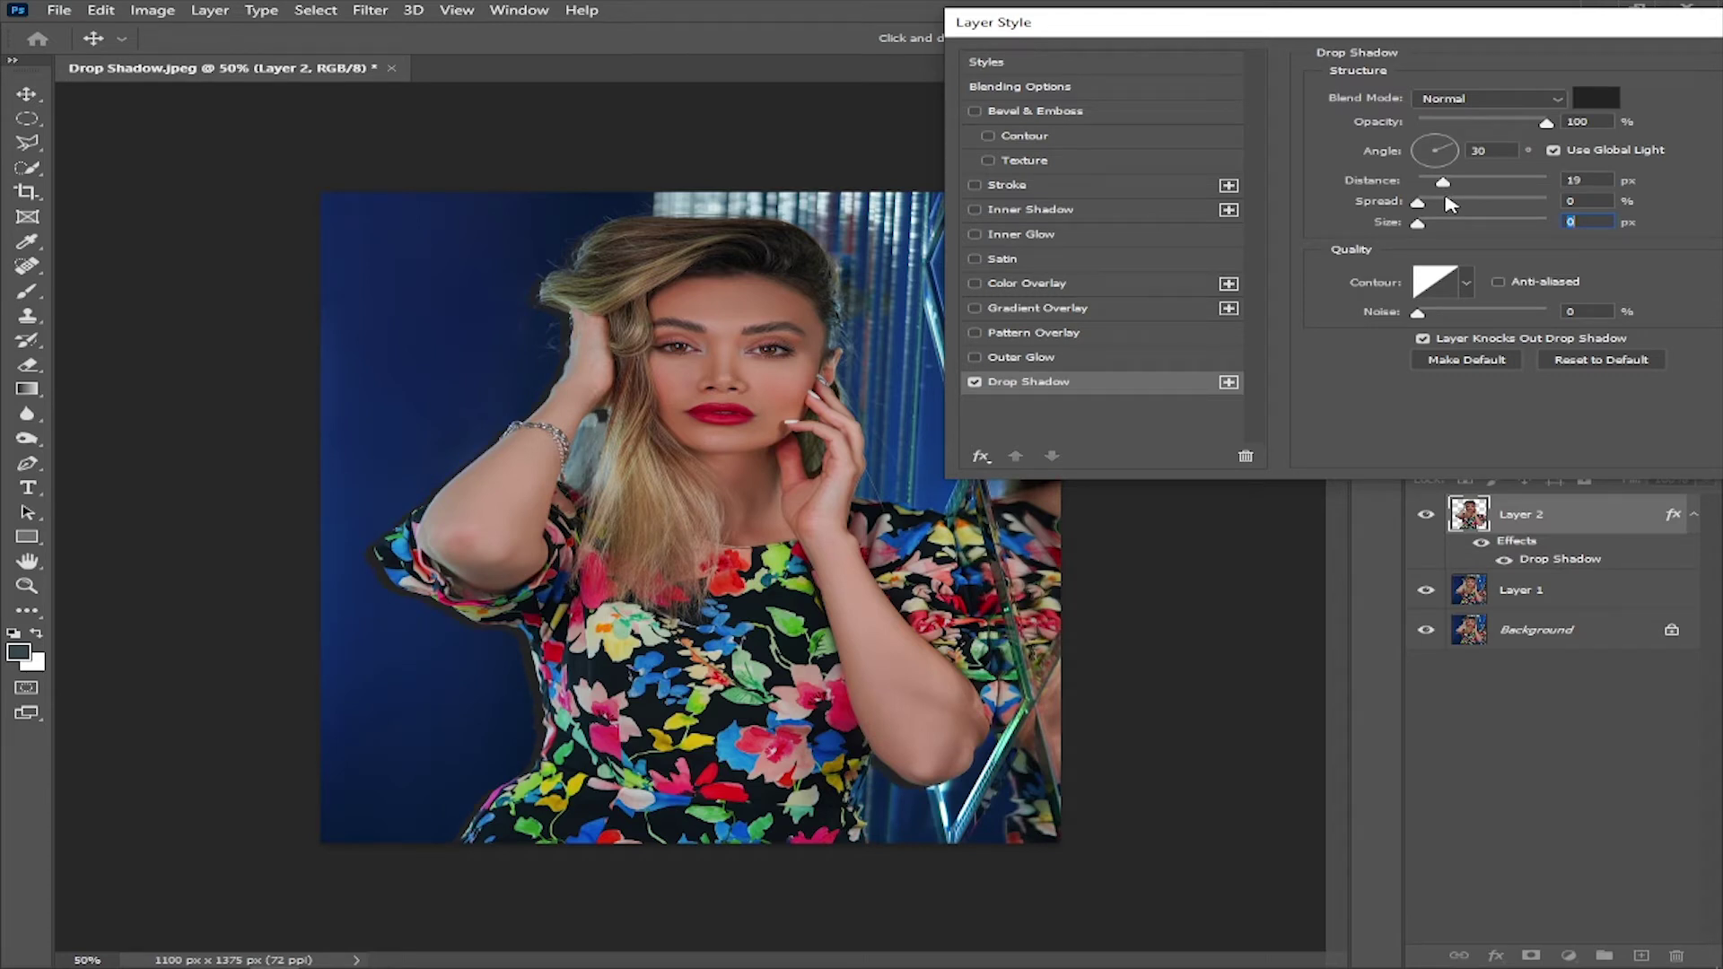
drag(1442, 190, 1447, 189)
mouse_move(1417, 206)
mouse_down()
mouse_move(1539, 201)
mouse_move(1364, 212)
mouse_move(1600, 224)
mouse_up()
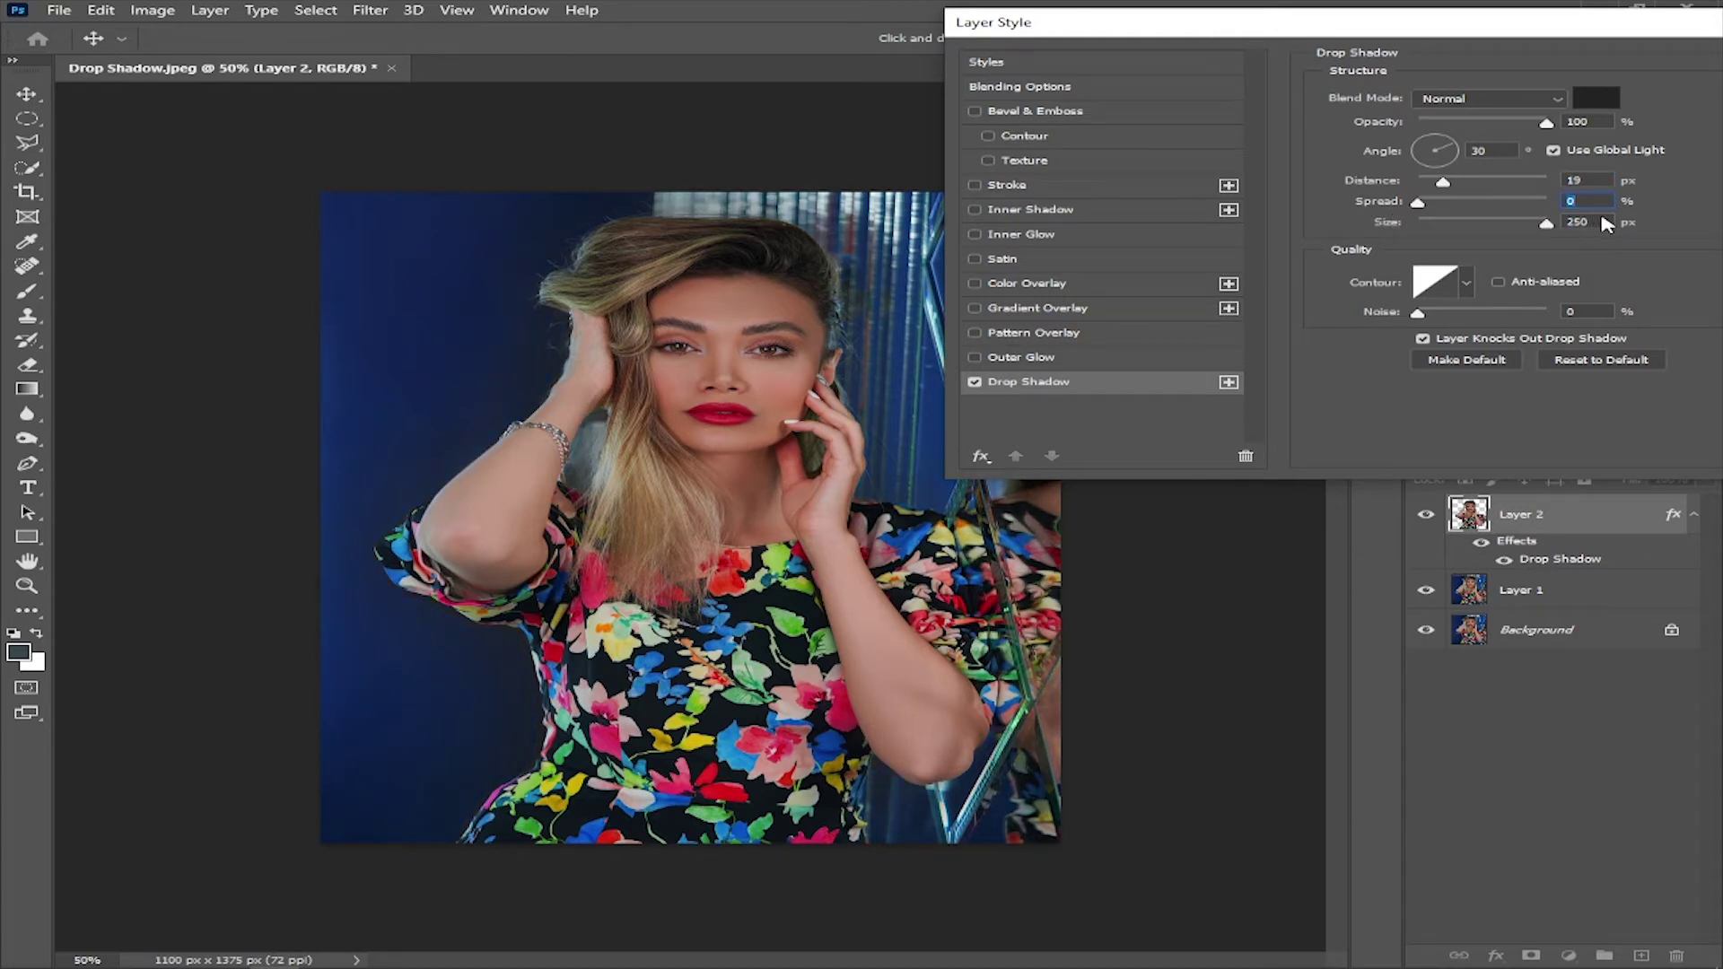
click(1607, 224)
drag(1472, 36, 1486, 76)
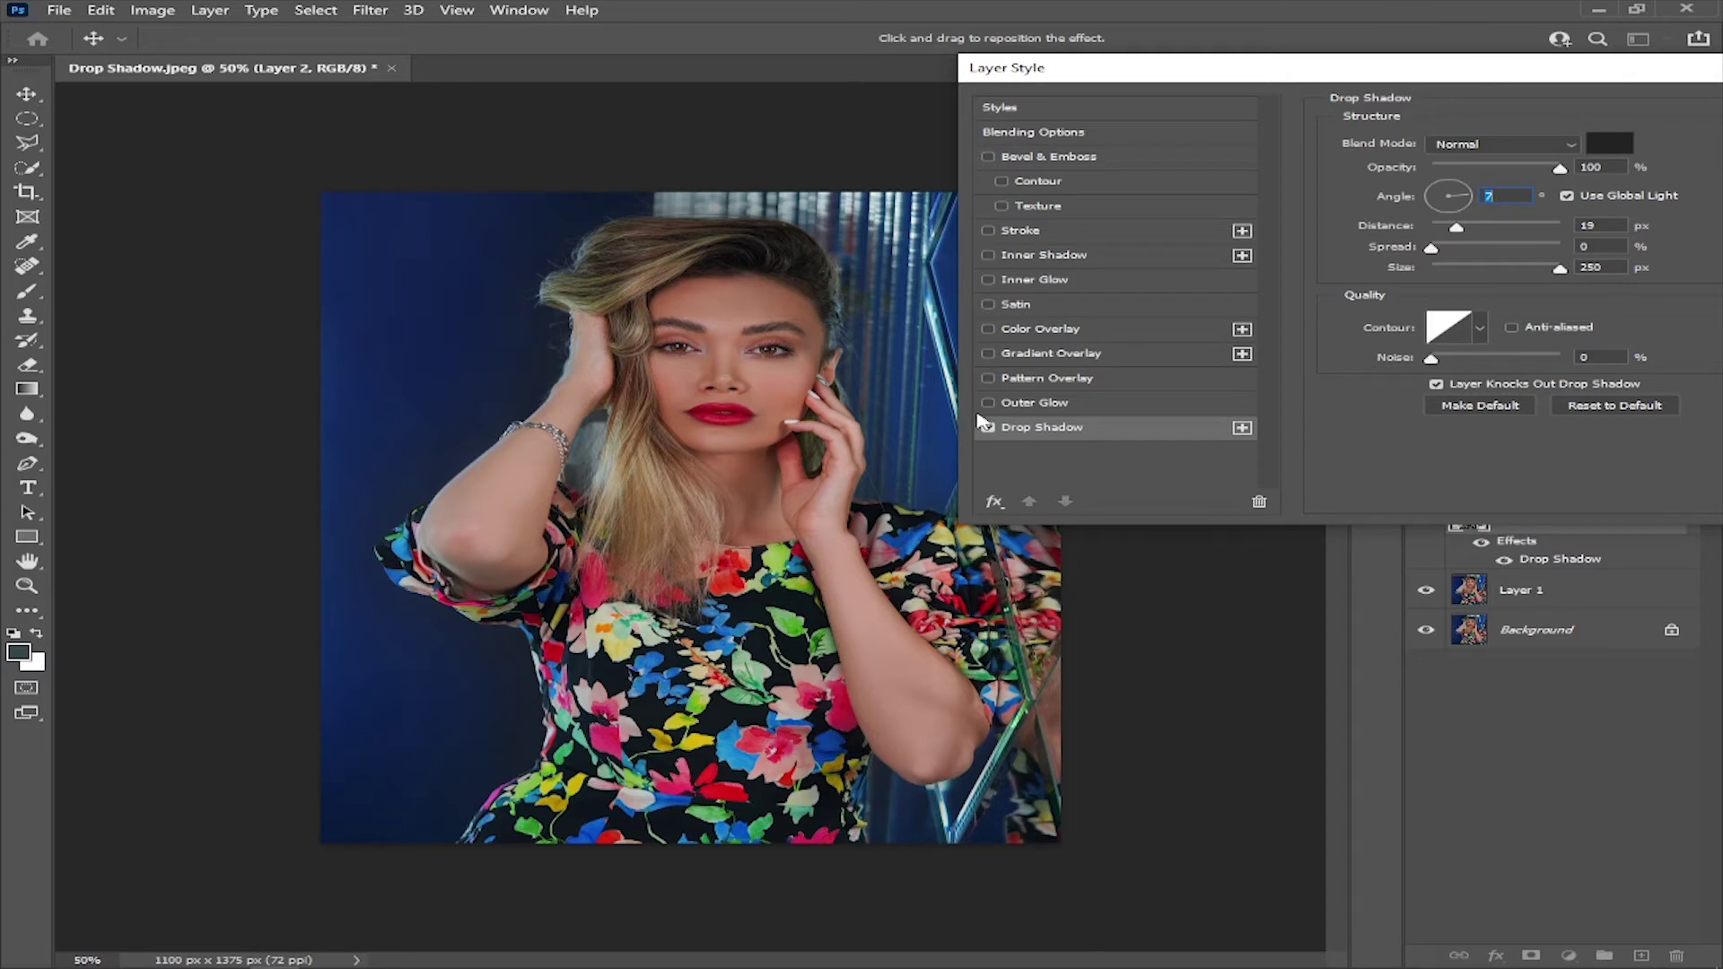
- Compare the drop shadow on and off, then add a near-black #1f1e1e Outer Glow
click(989, 428)
click(989, 428)
click(989, 428)
click(1021, 405)
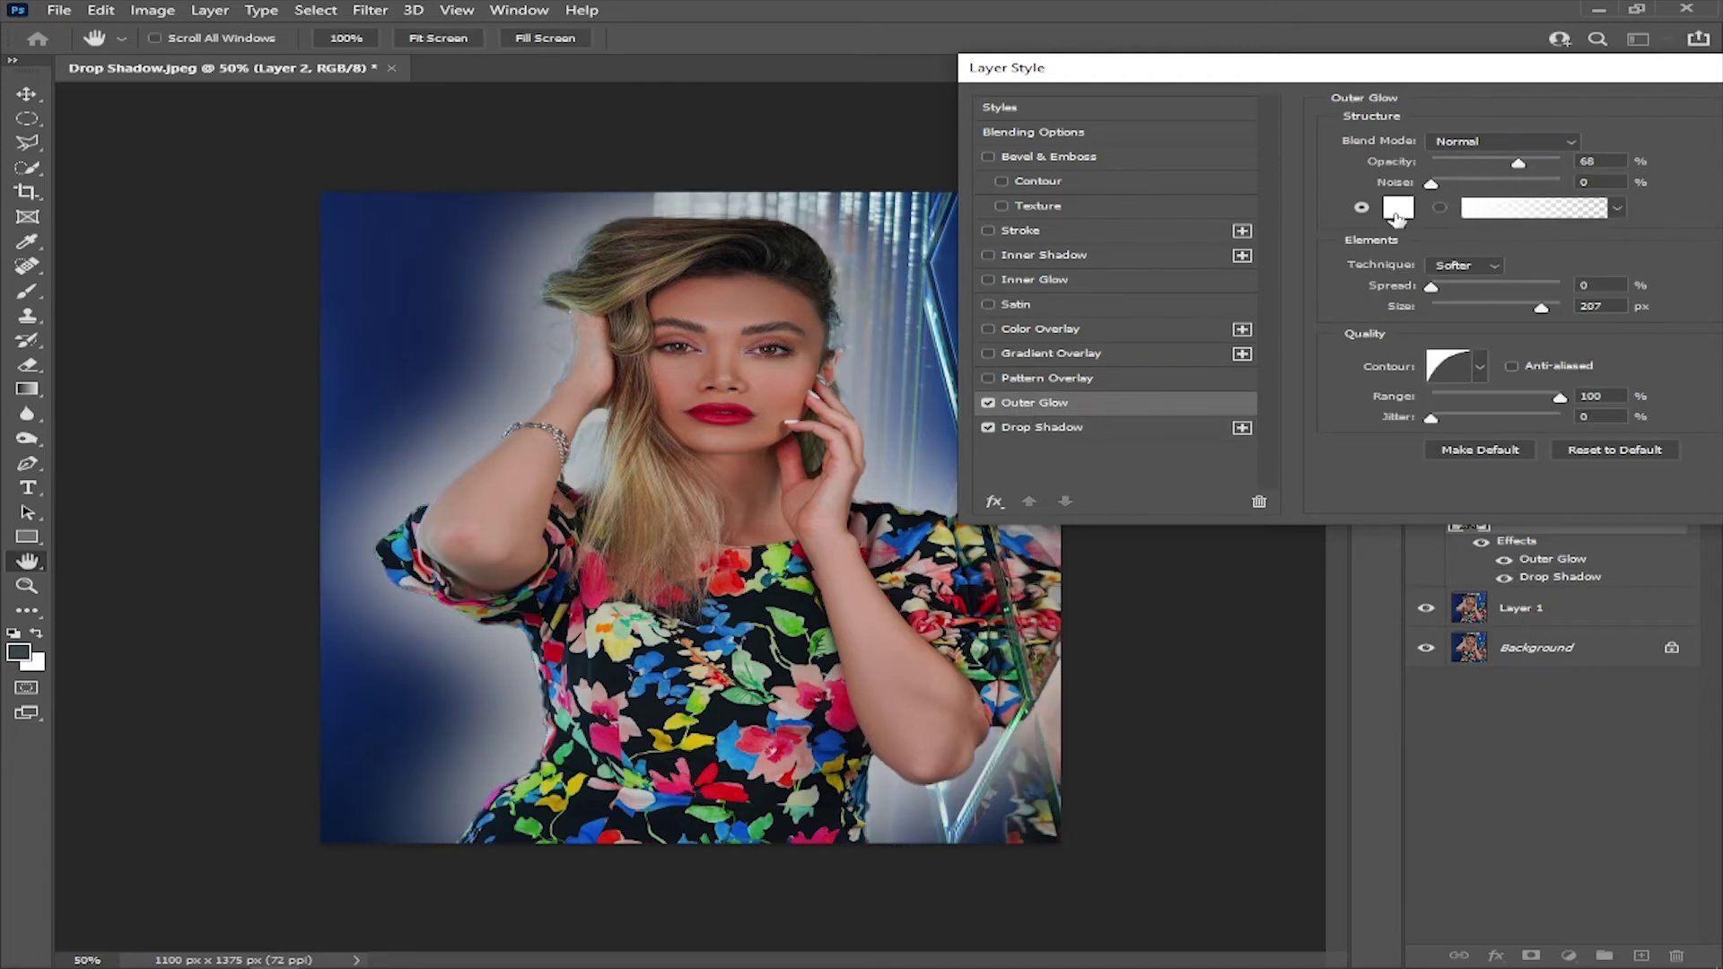
click(1398, 208)
click(847, 765)
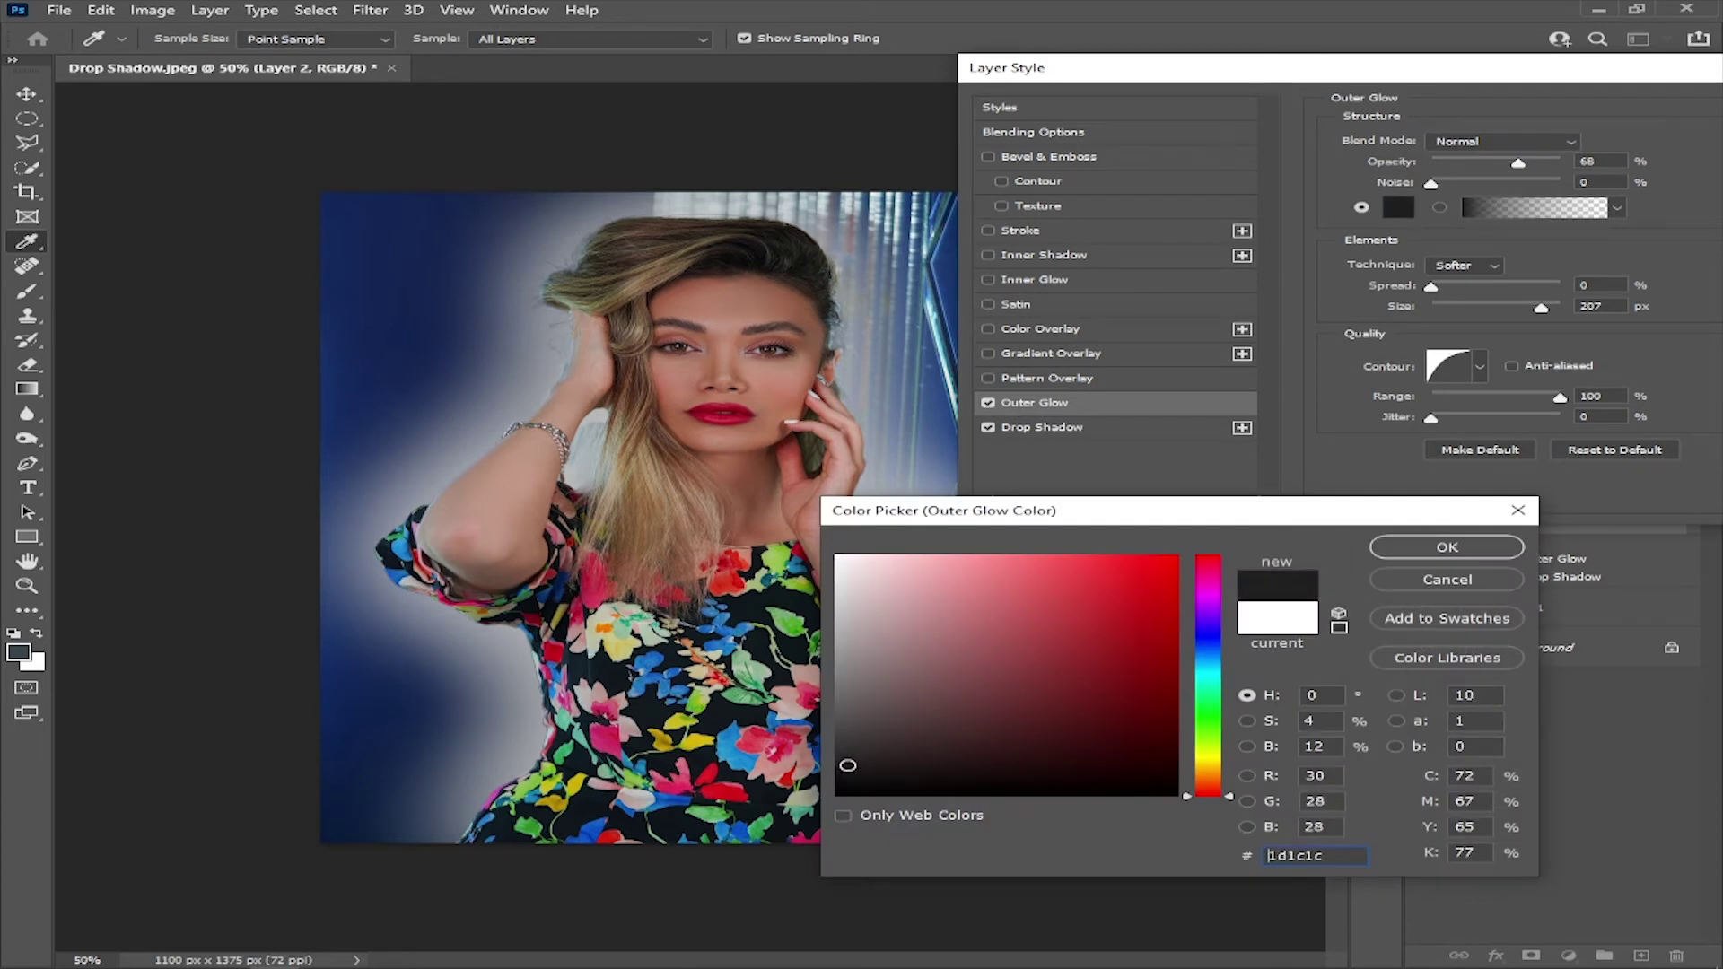
drag(847, 765, 843, 767)
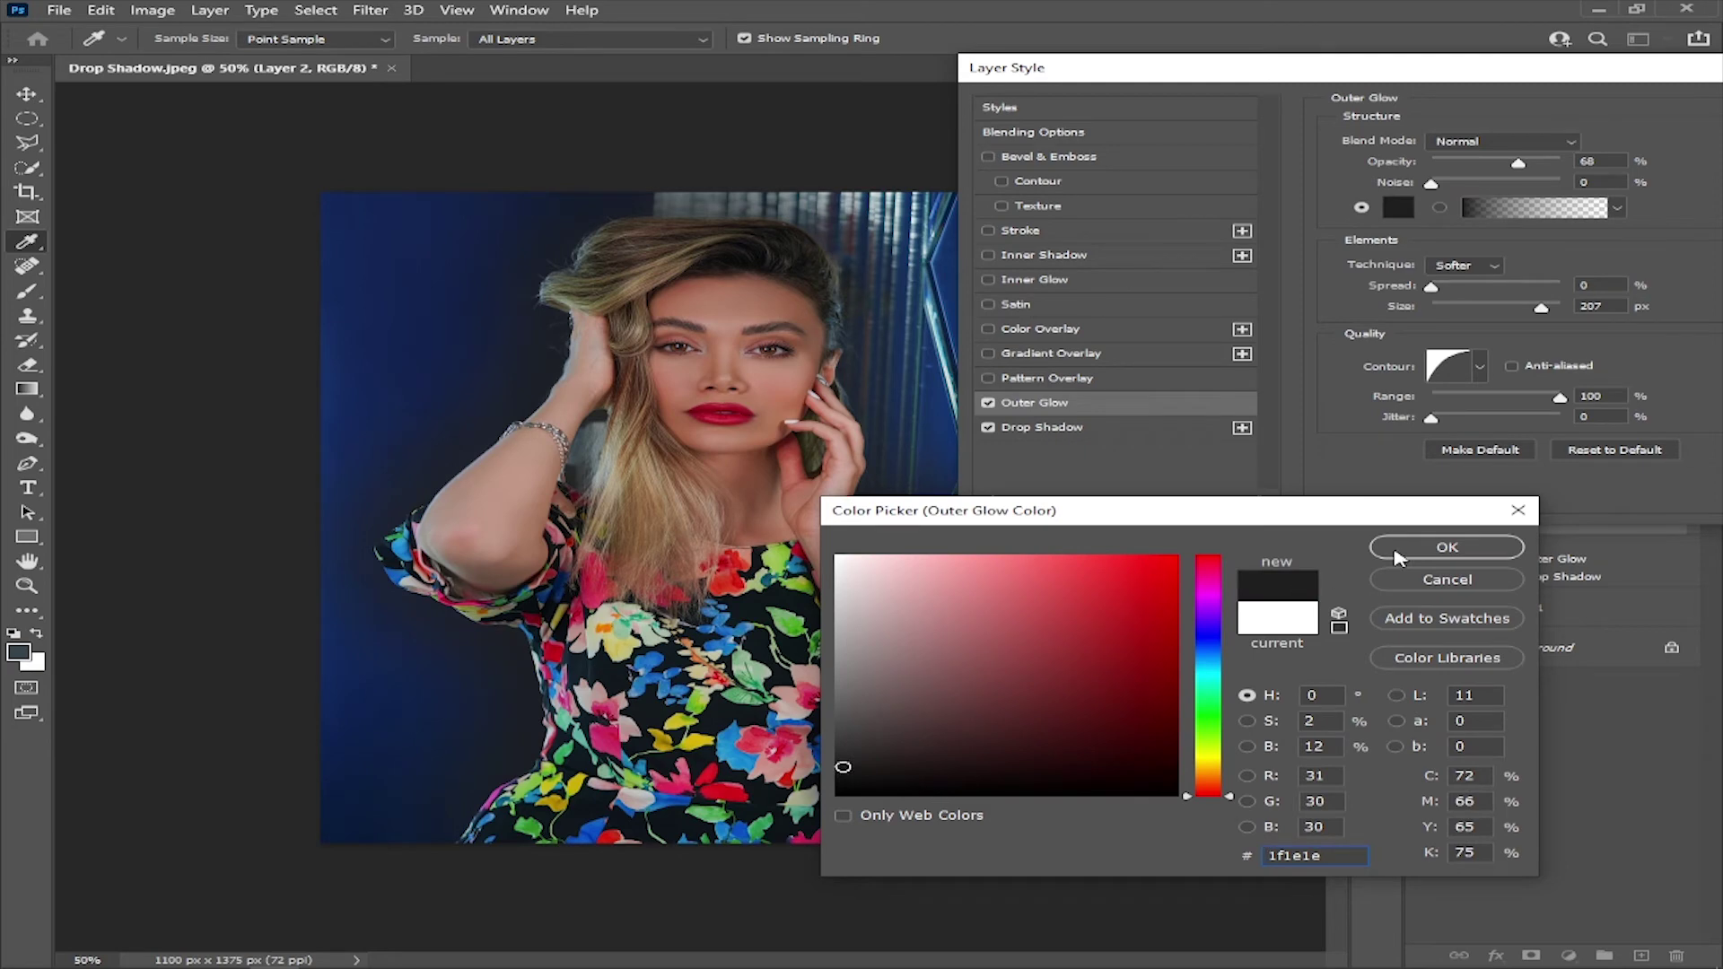
click(1440, 548)
- Set the glow to 1 px size and 100% opacity, compare it, and apply the effects
drag(1541, 308, 1432, 308)
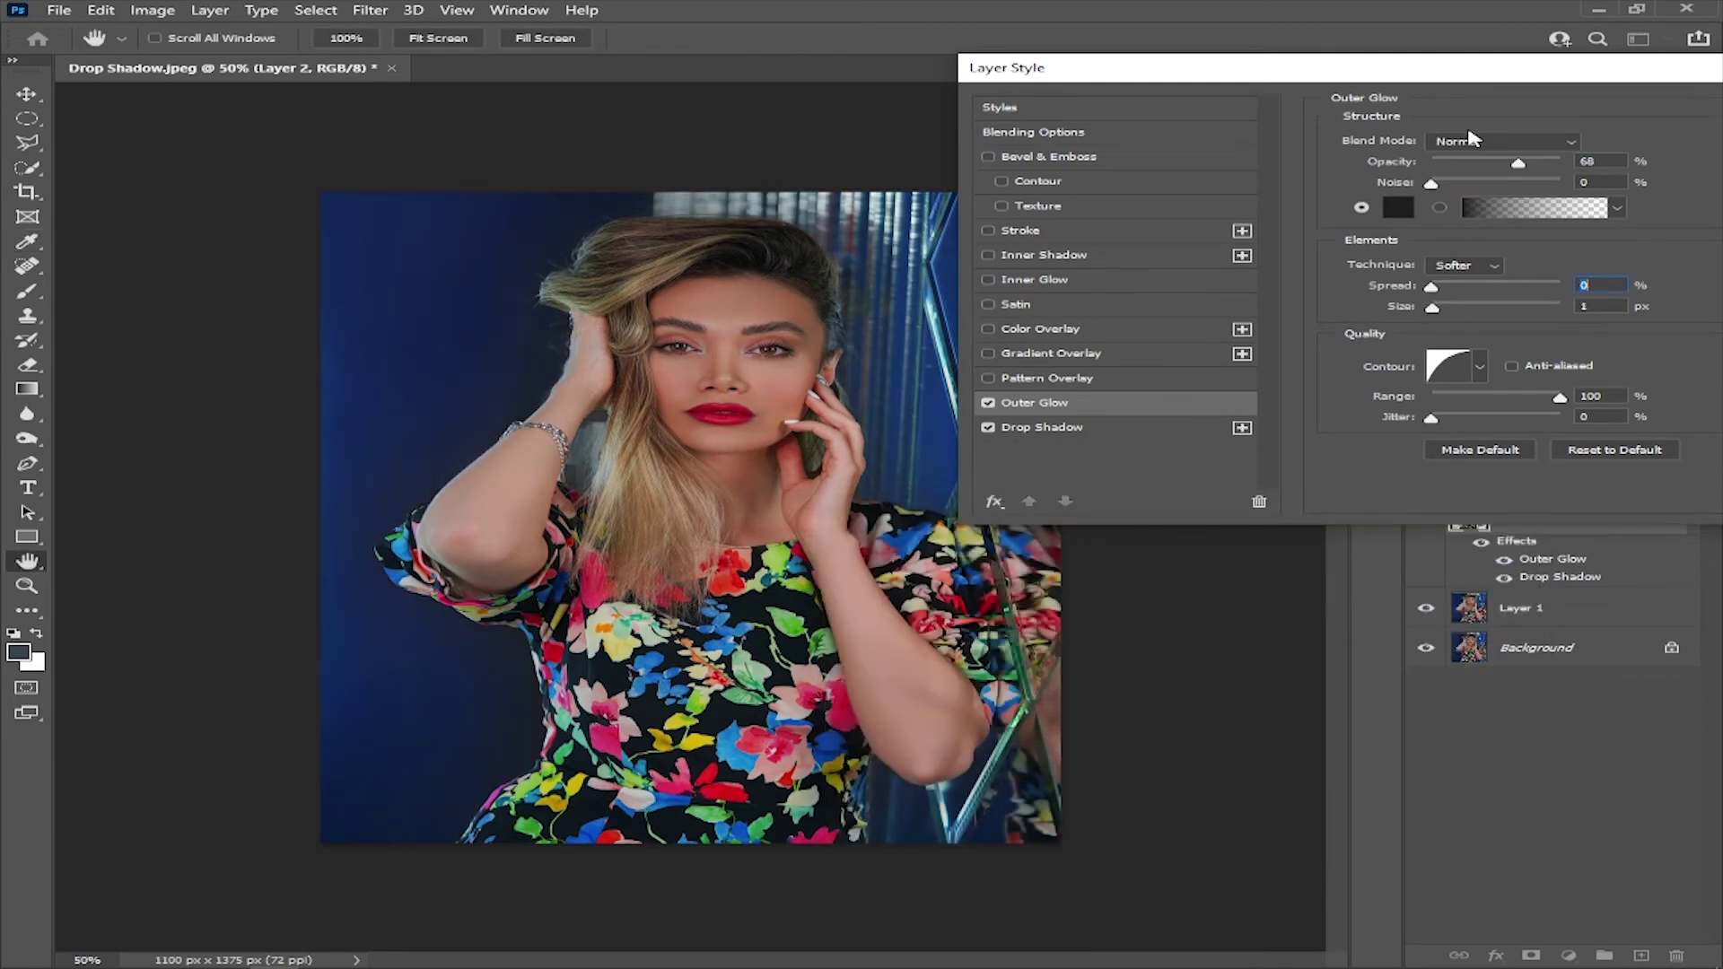
drag(1518, 164, 1562, 167)
click(987, 405)
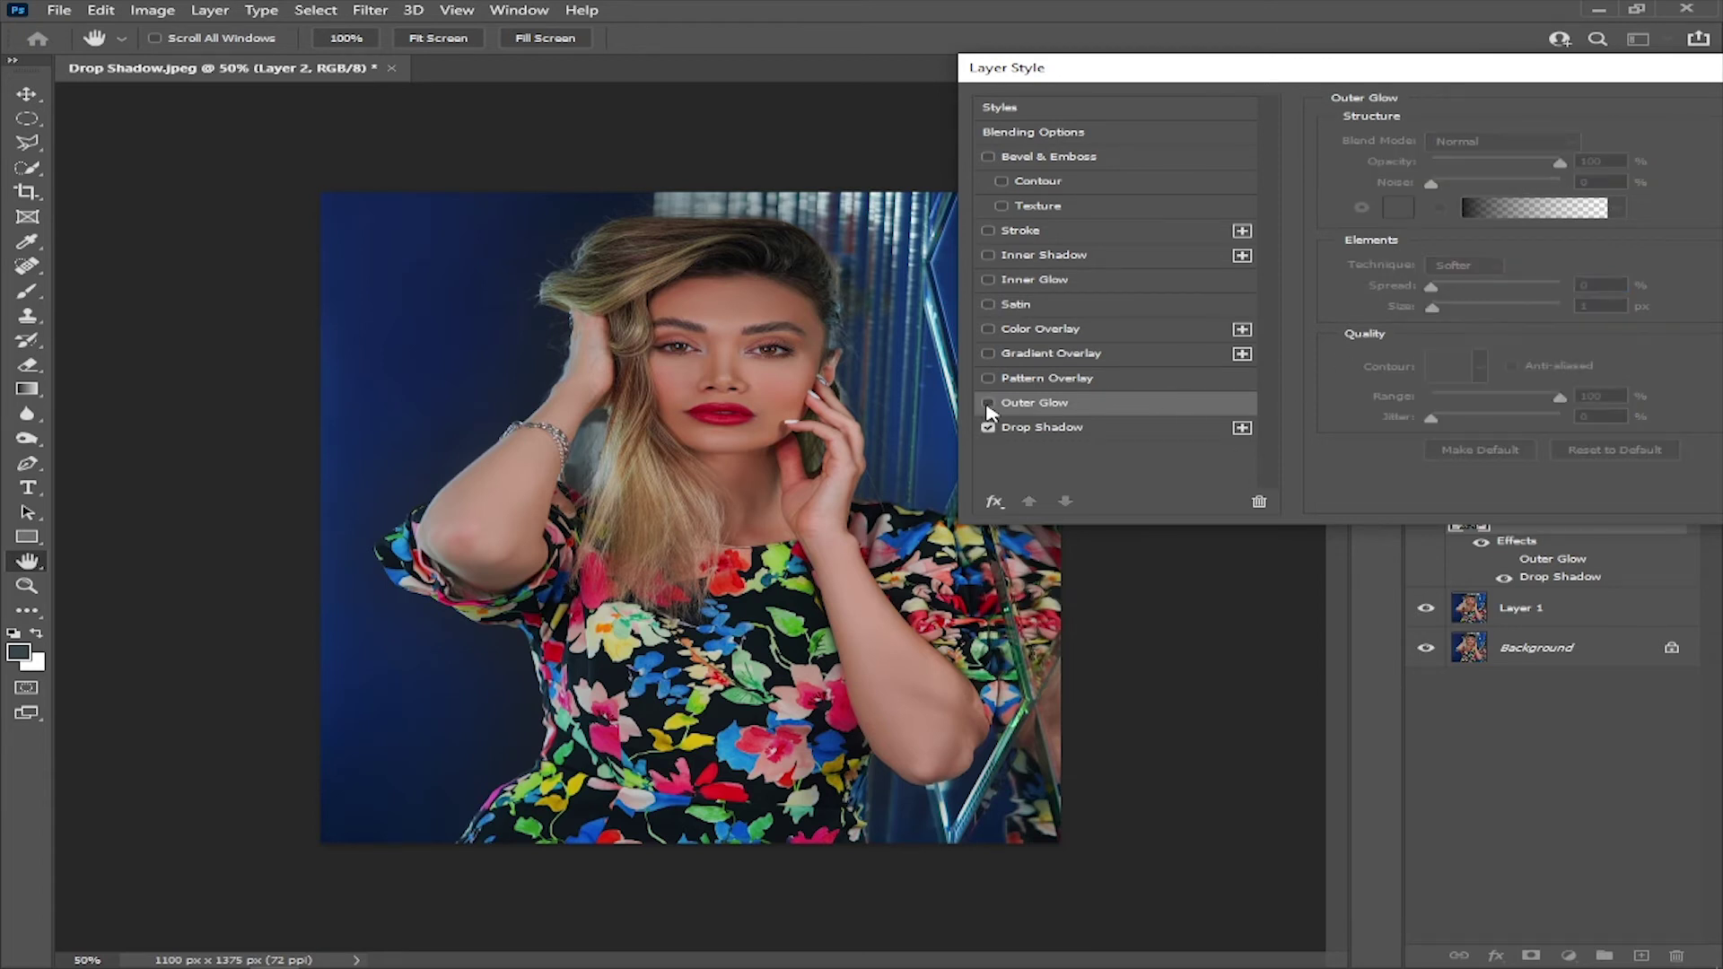
click(988, 406)
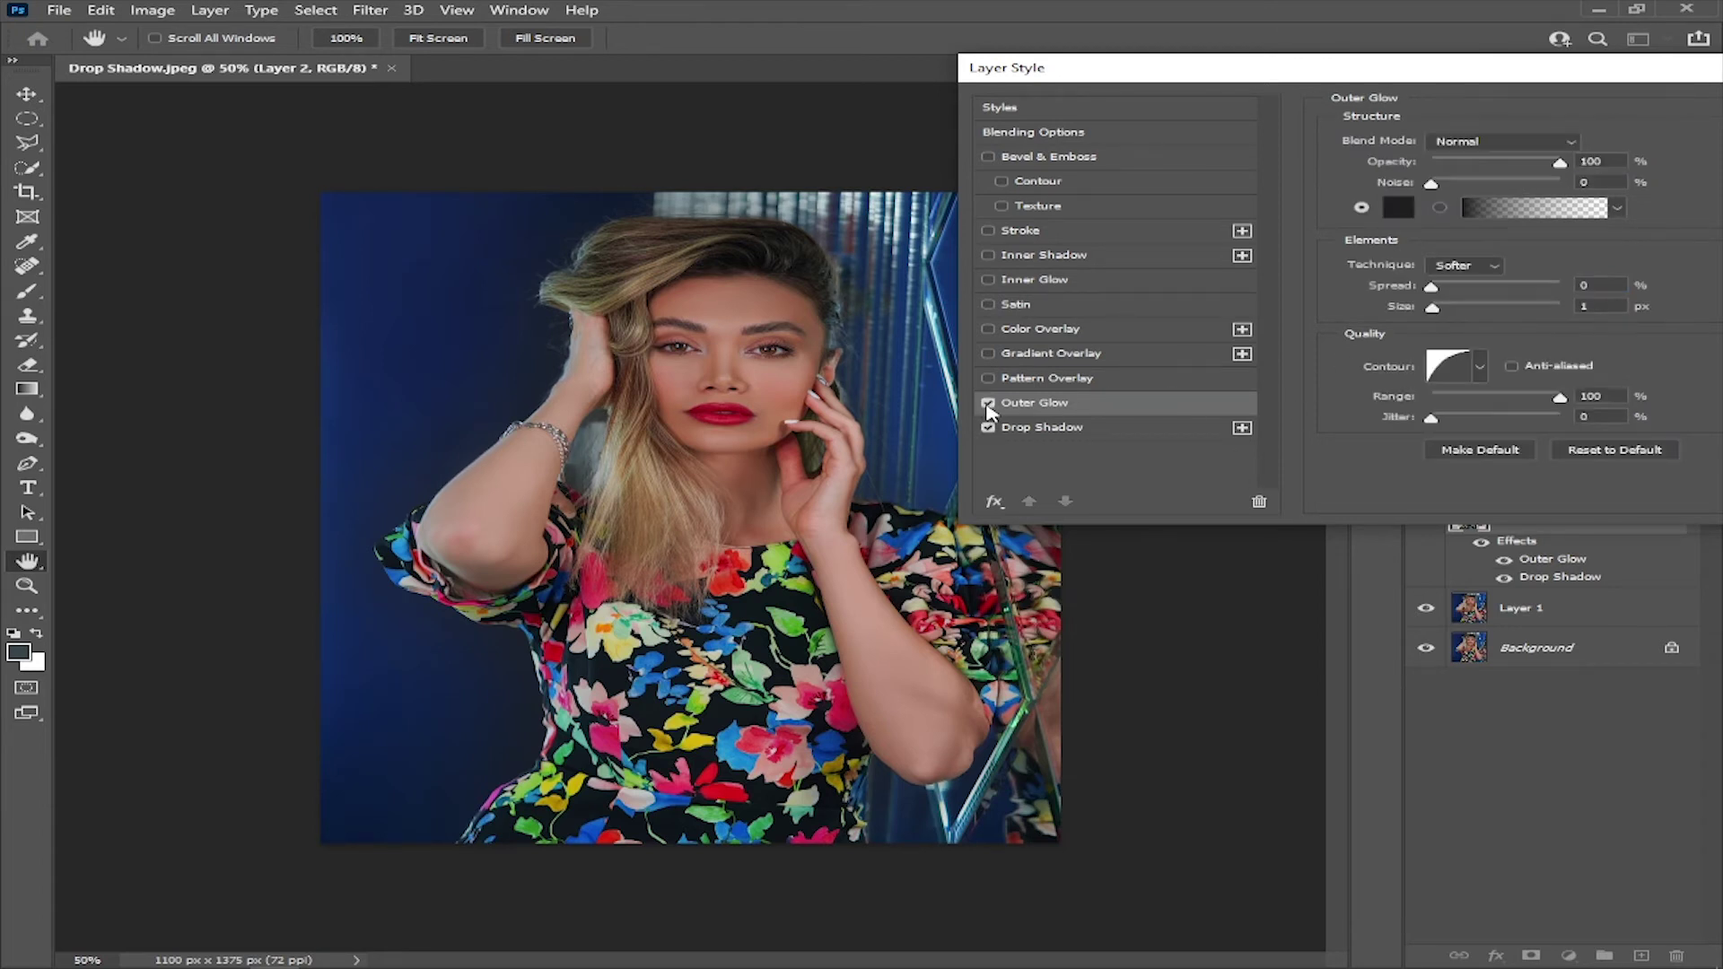
click(987, 405)
drag(1282, 77, 558, 165)
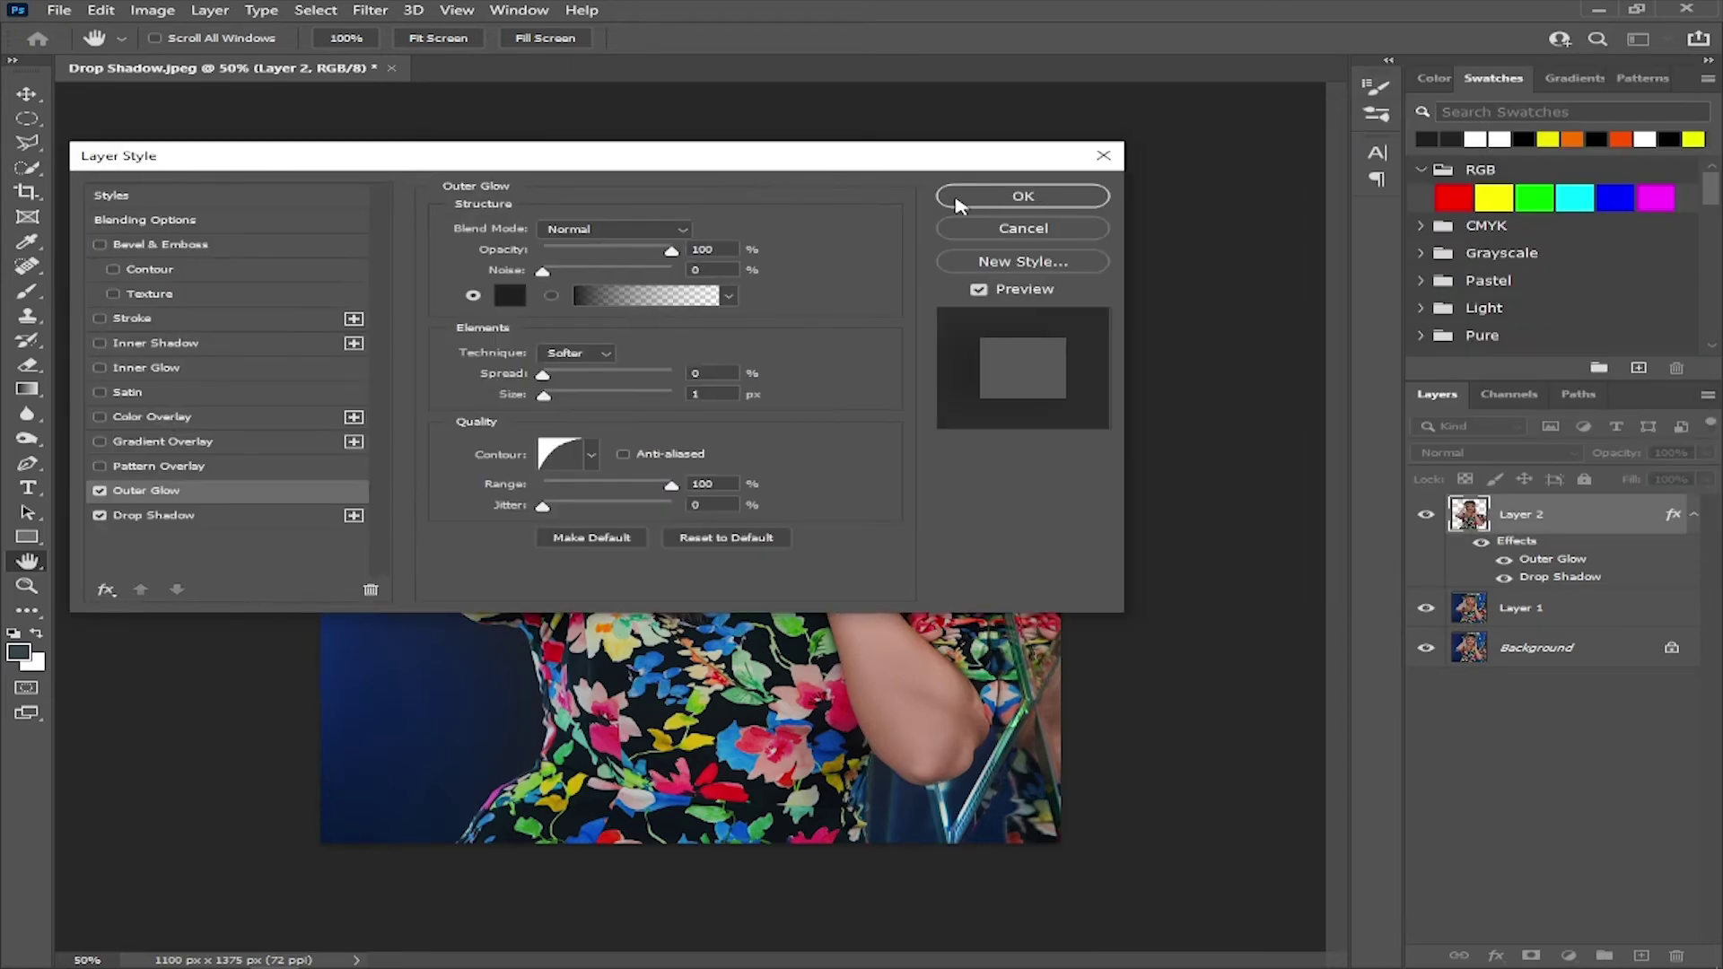
click(959, 197)
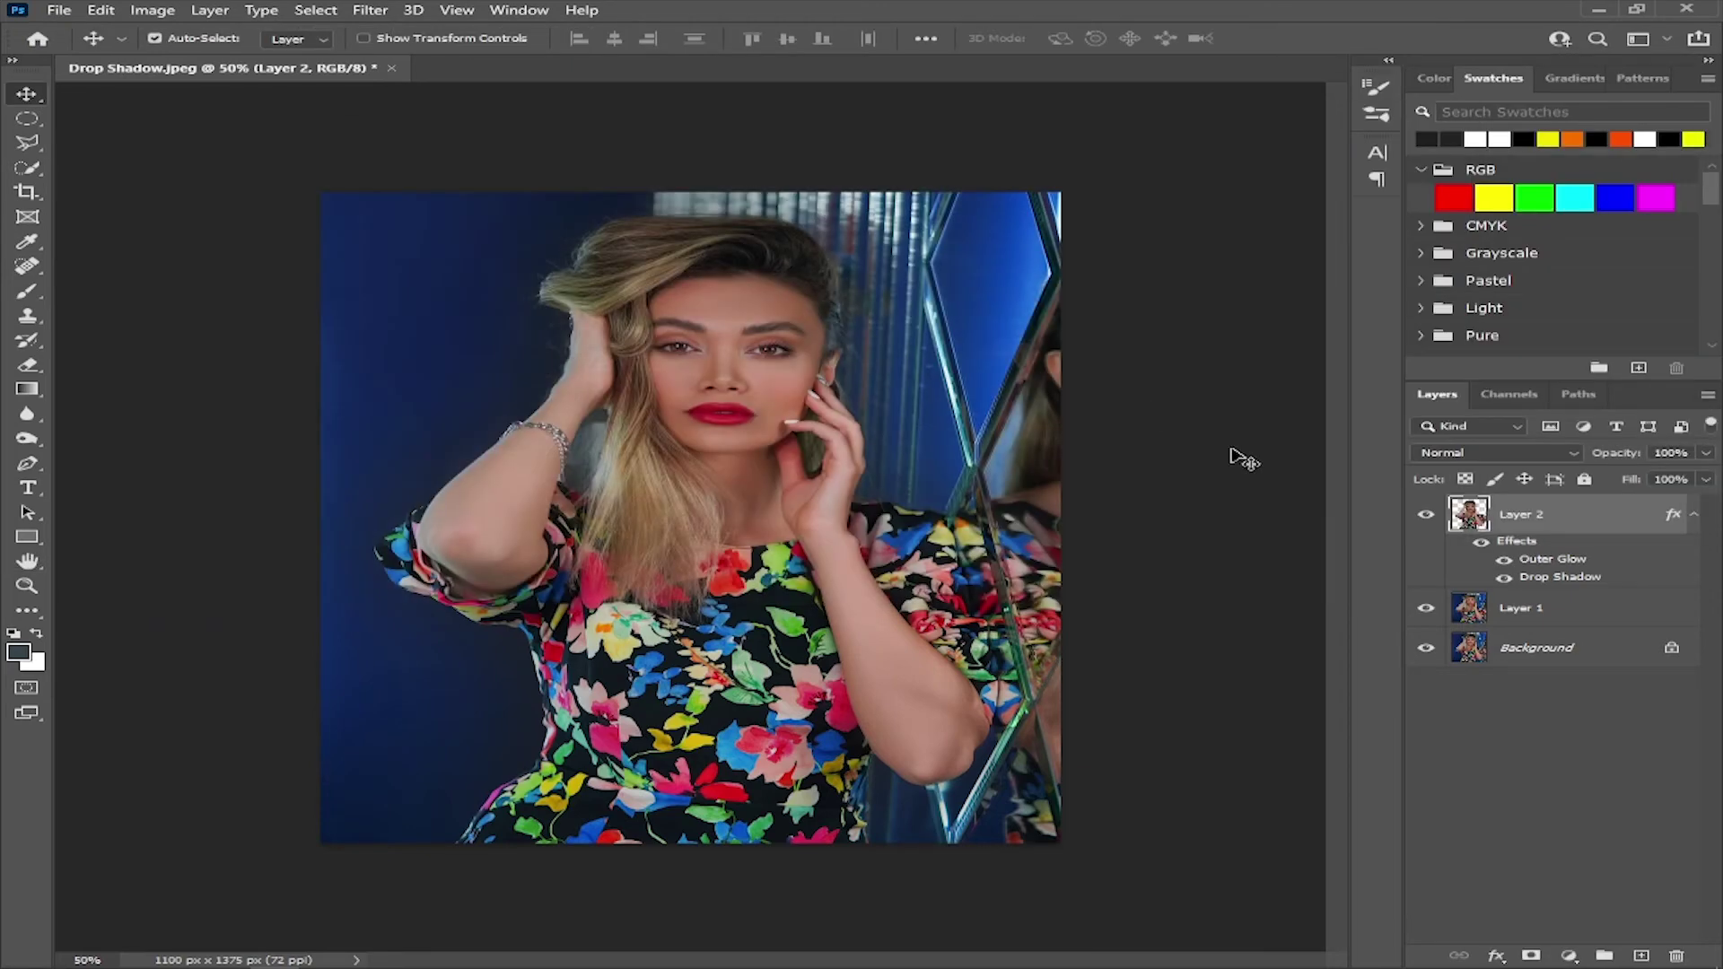
- Hide and reshow Layer 1 and Layer 2 to compare against the background
alt+click(1426, 648)
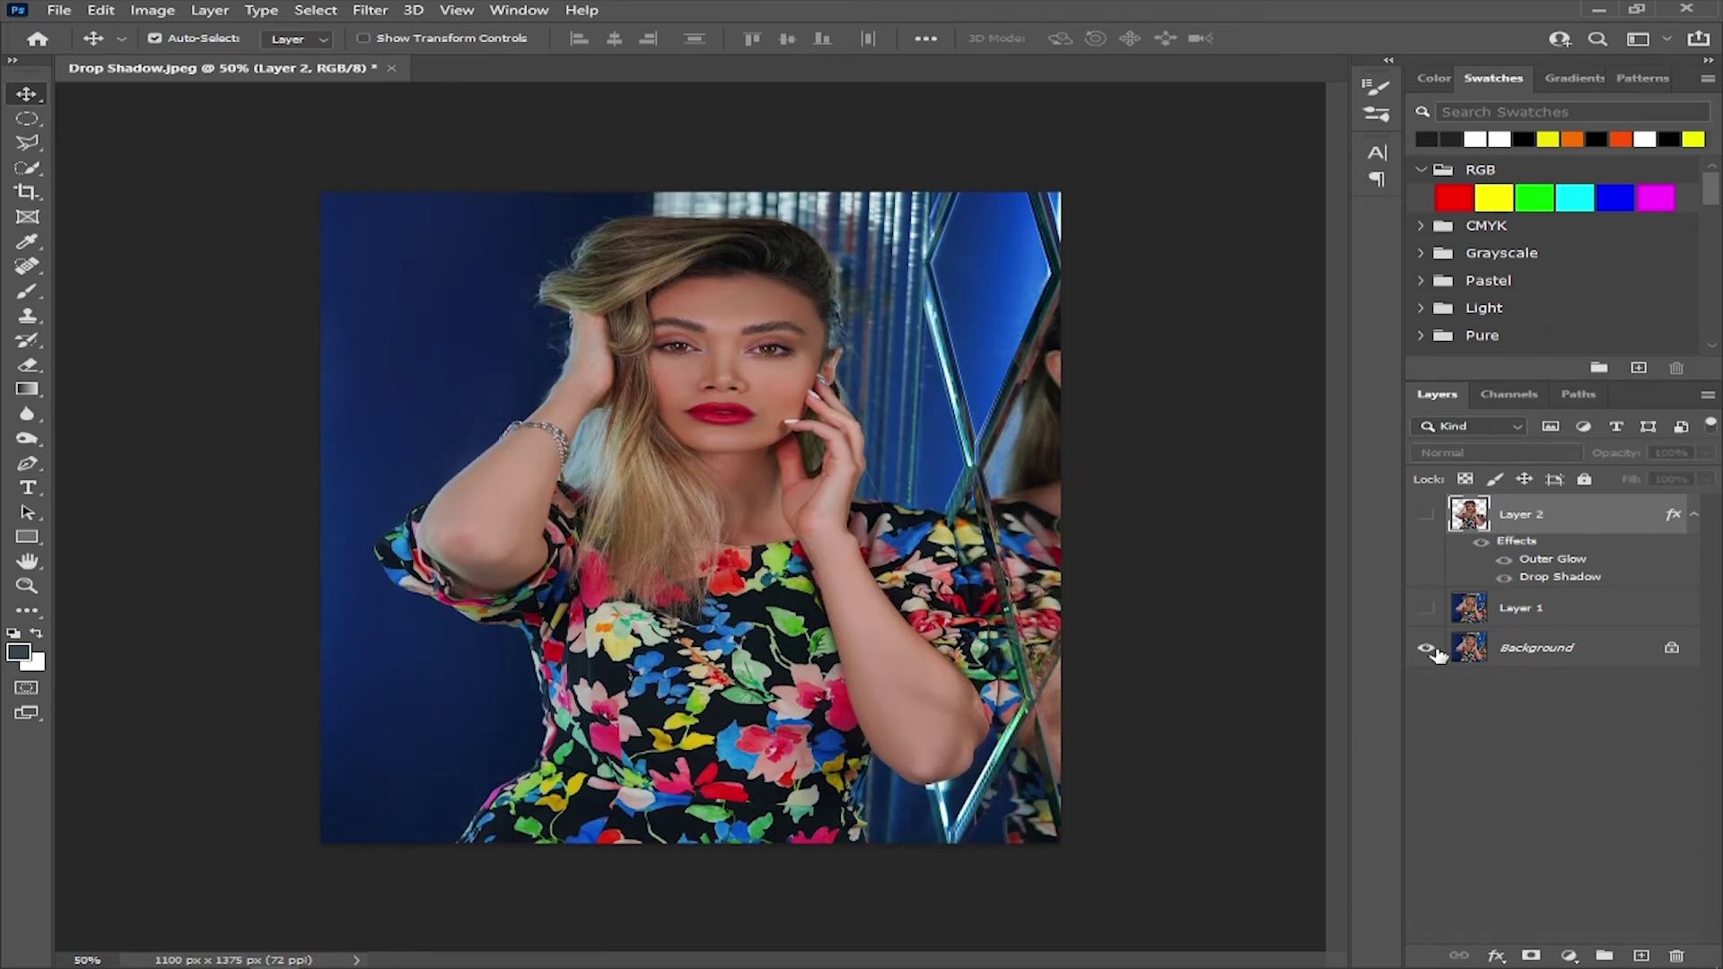
alt+click(1426, 648)
alt+click(1429, 647)
- Set up a 131 px brush with a near-black foreground colour
key(b)
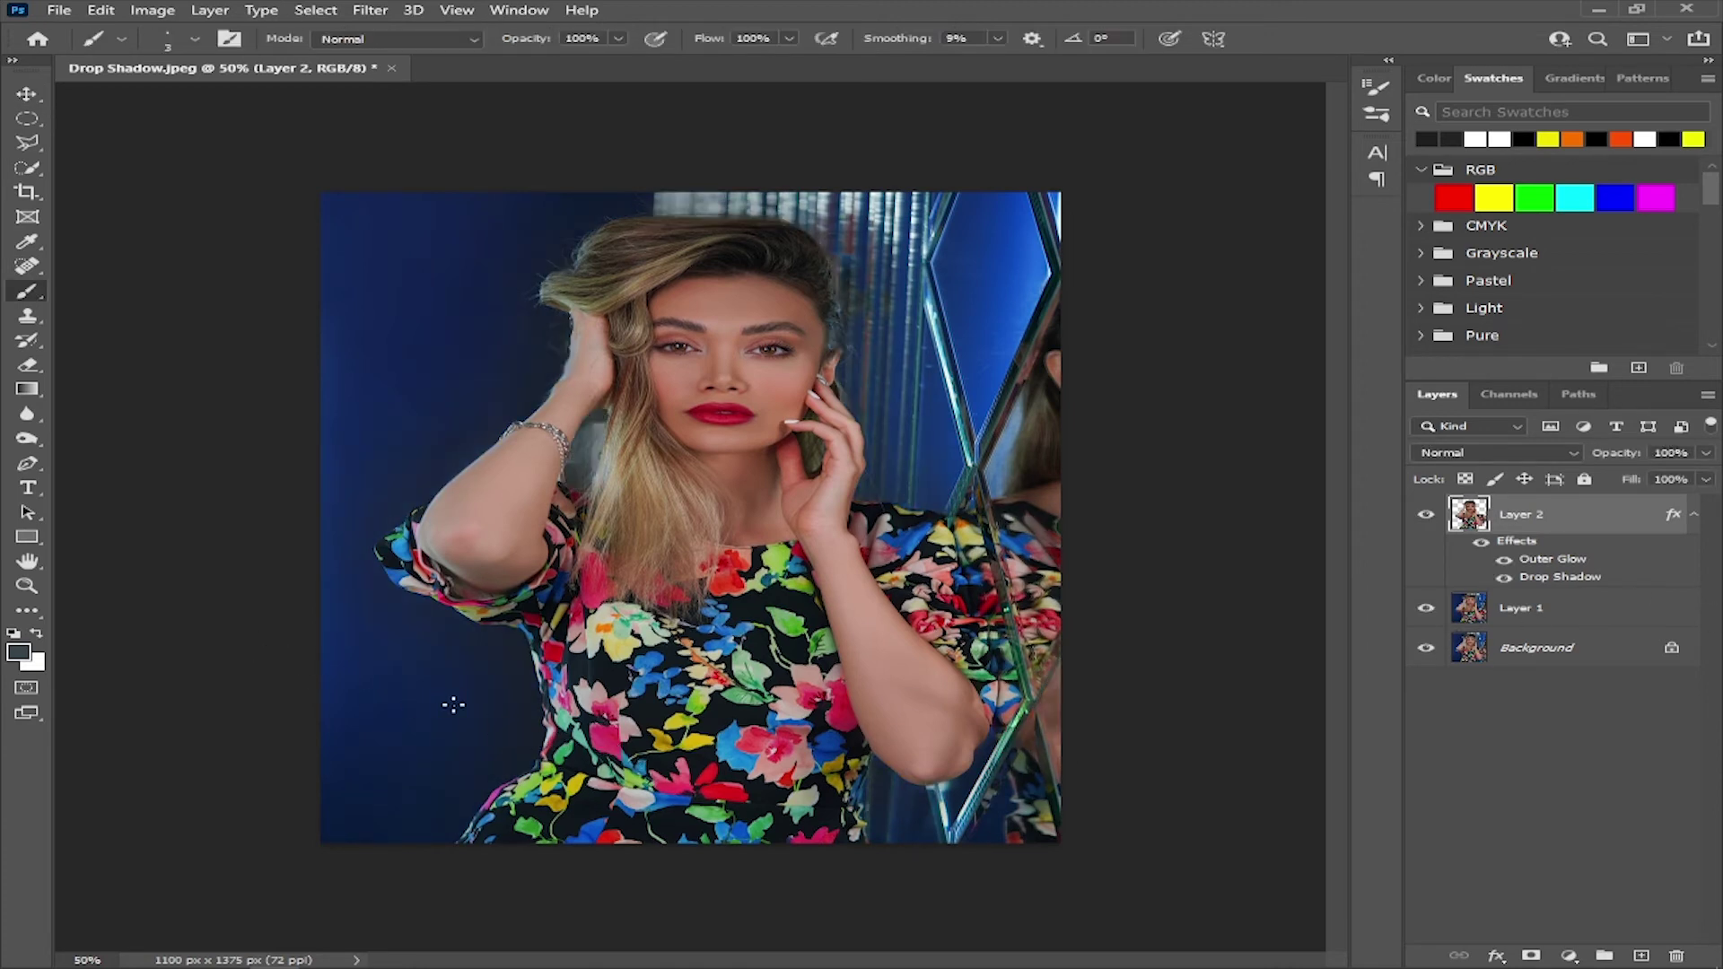
drag(453, 705, 502, 682)
right_click(36, 299)
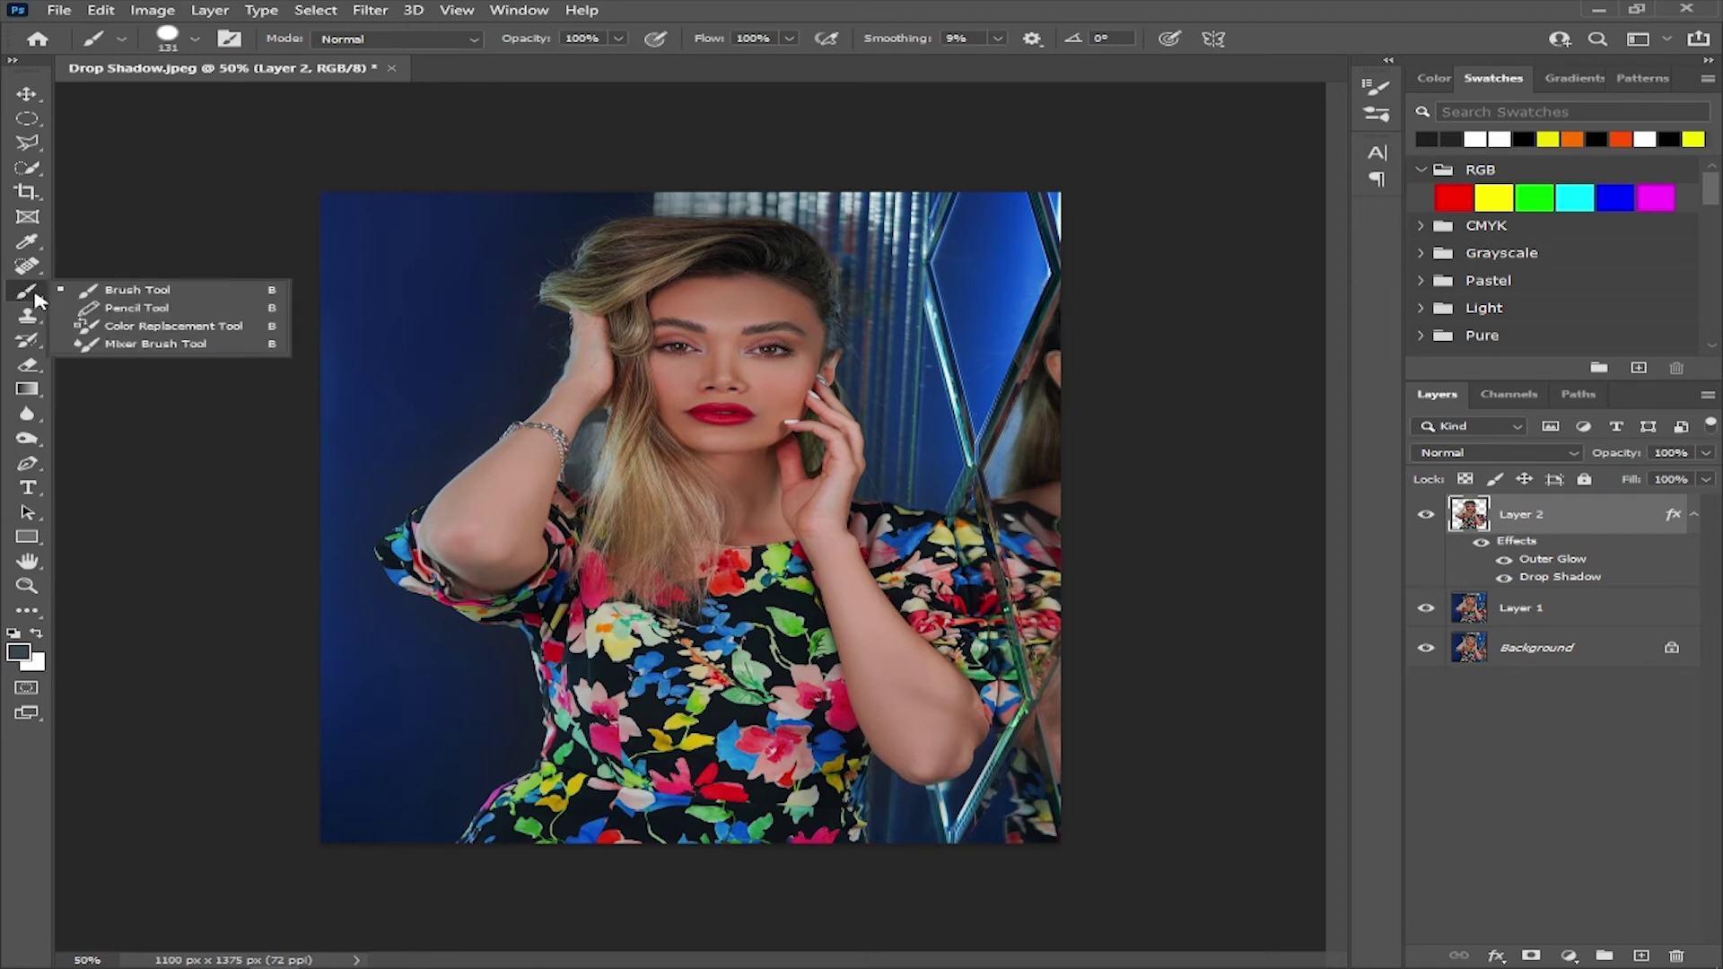
click(20, 655)
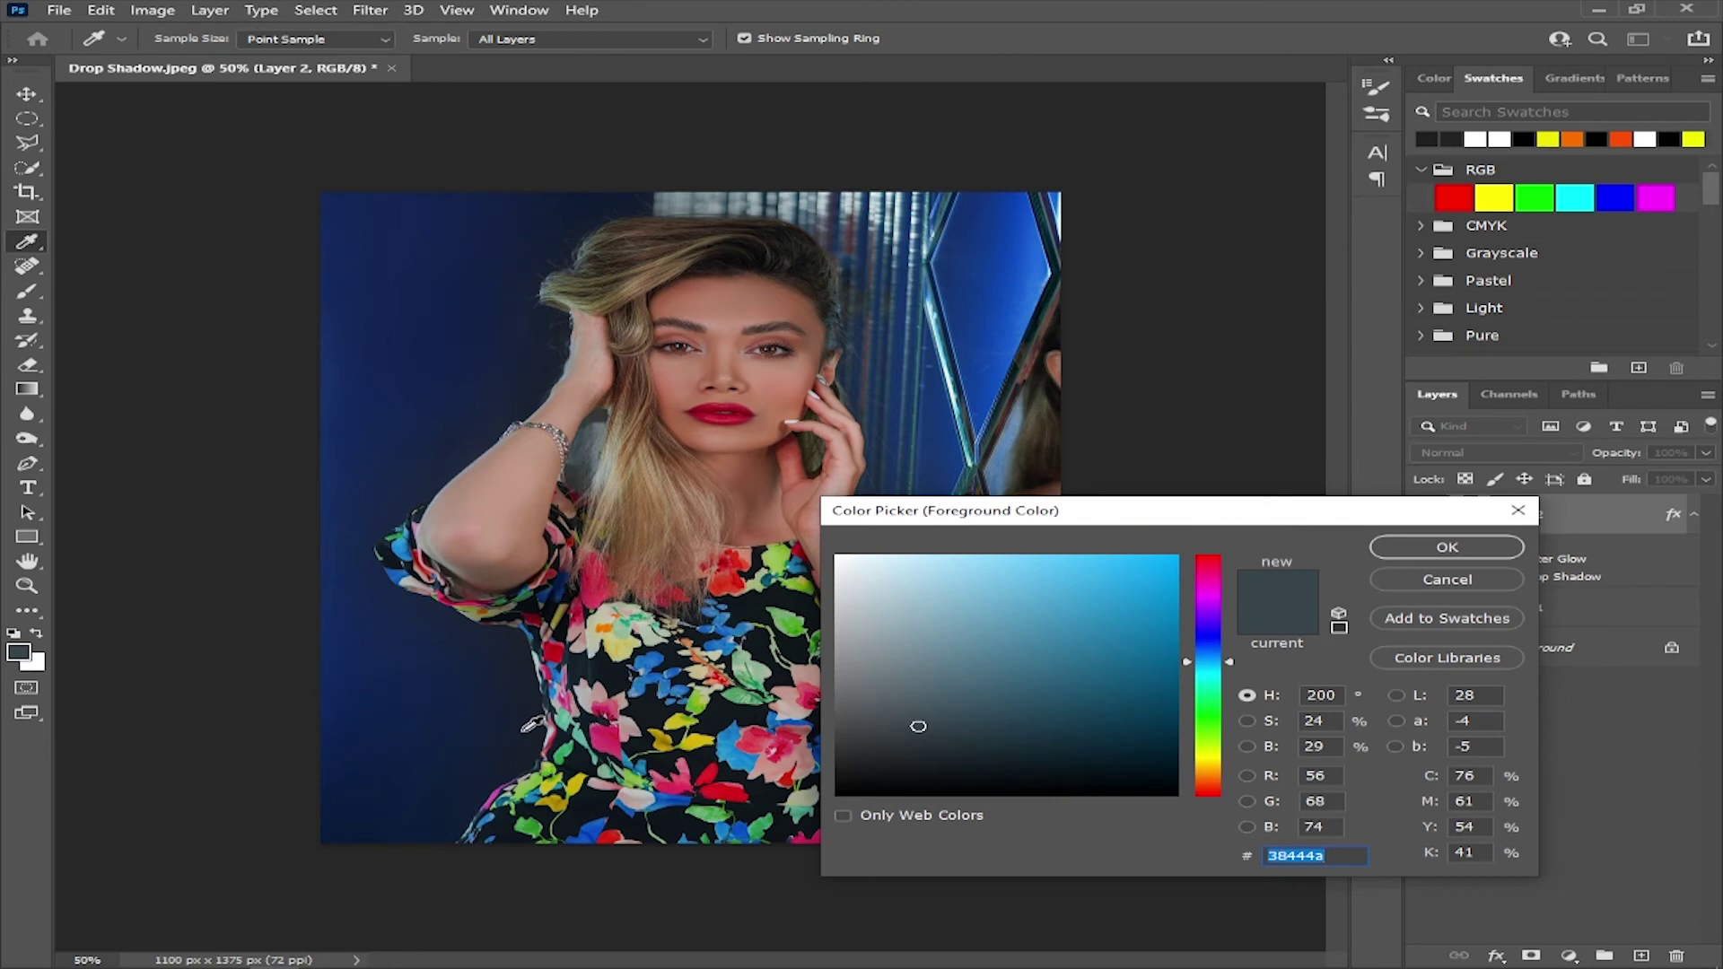
click(526, 731)
drag(931, 762, 870, 769)
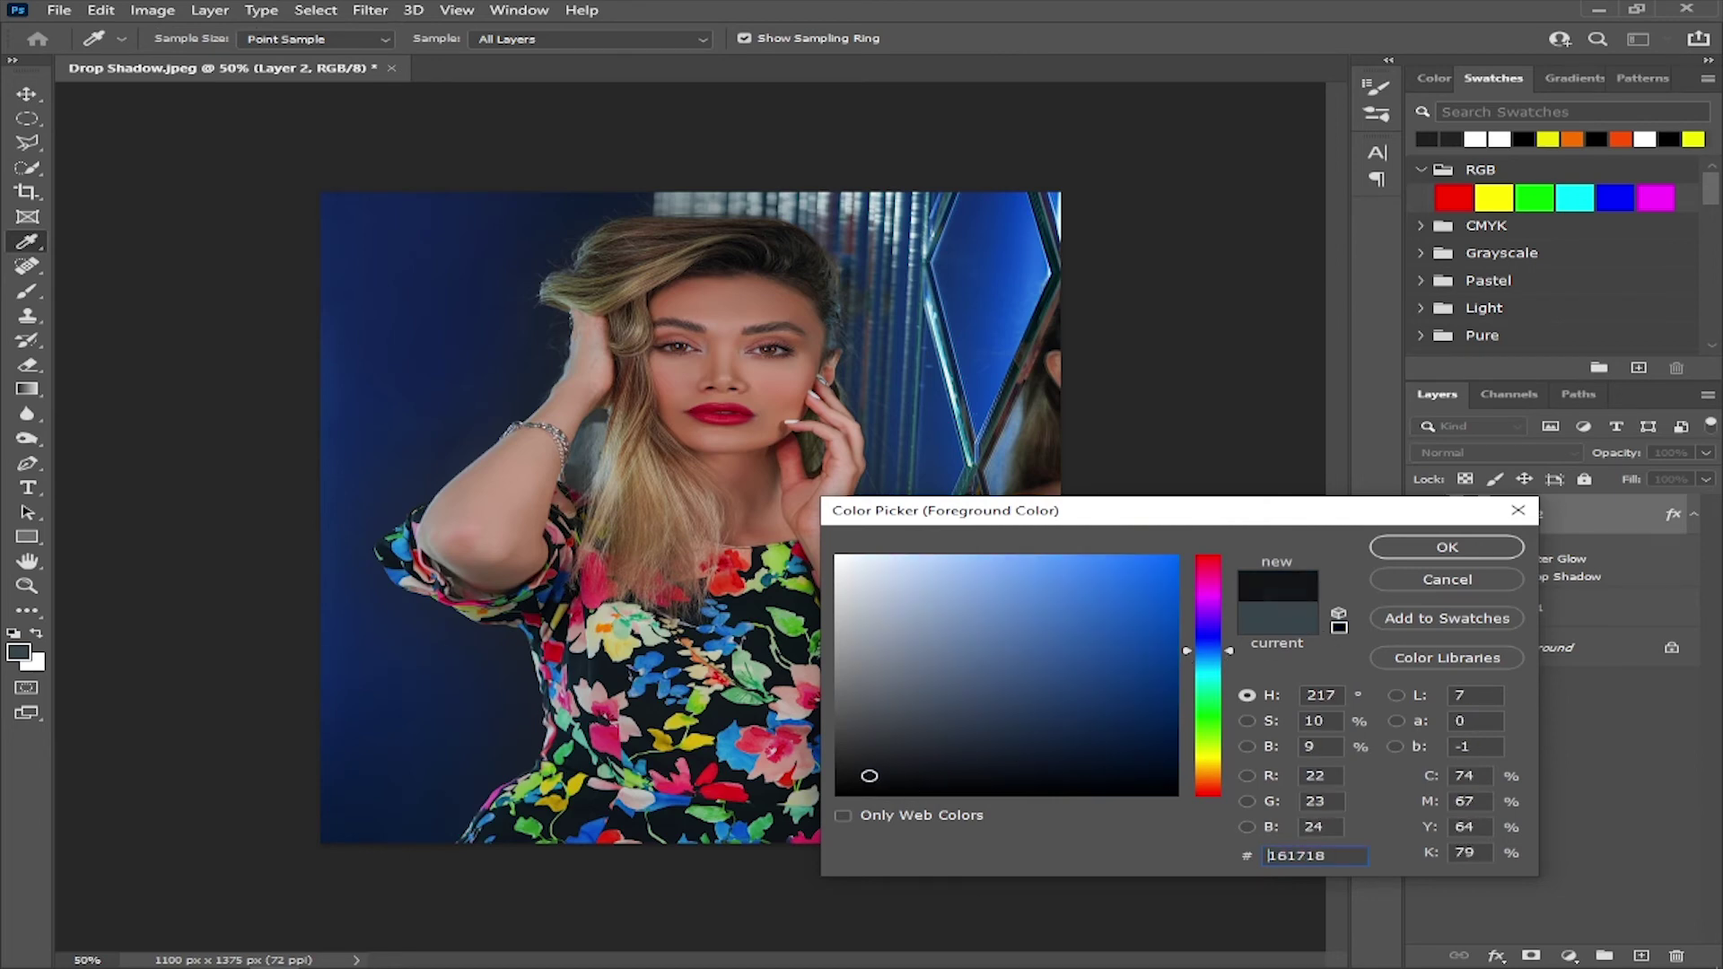
click(1423, 550)
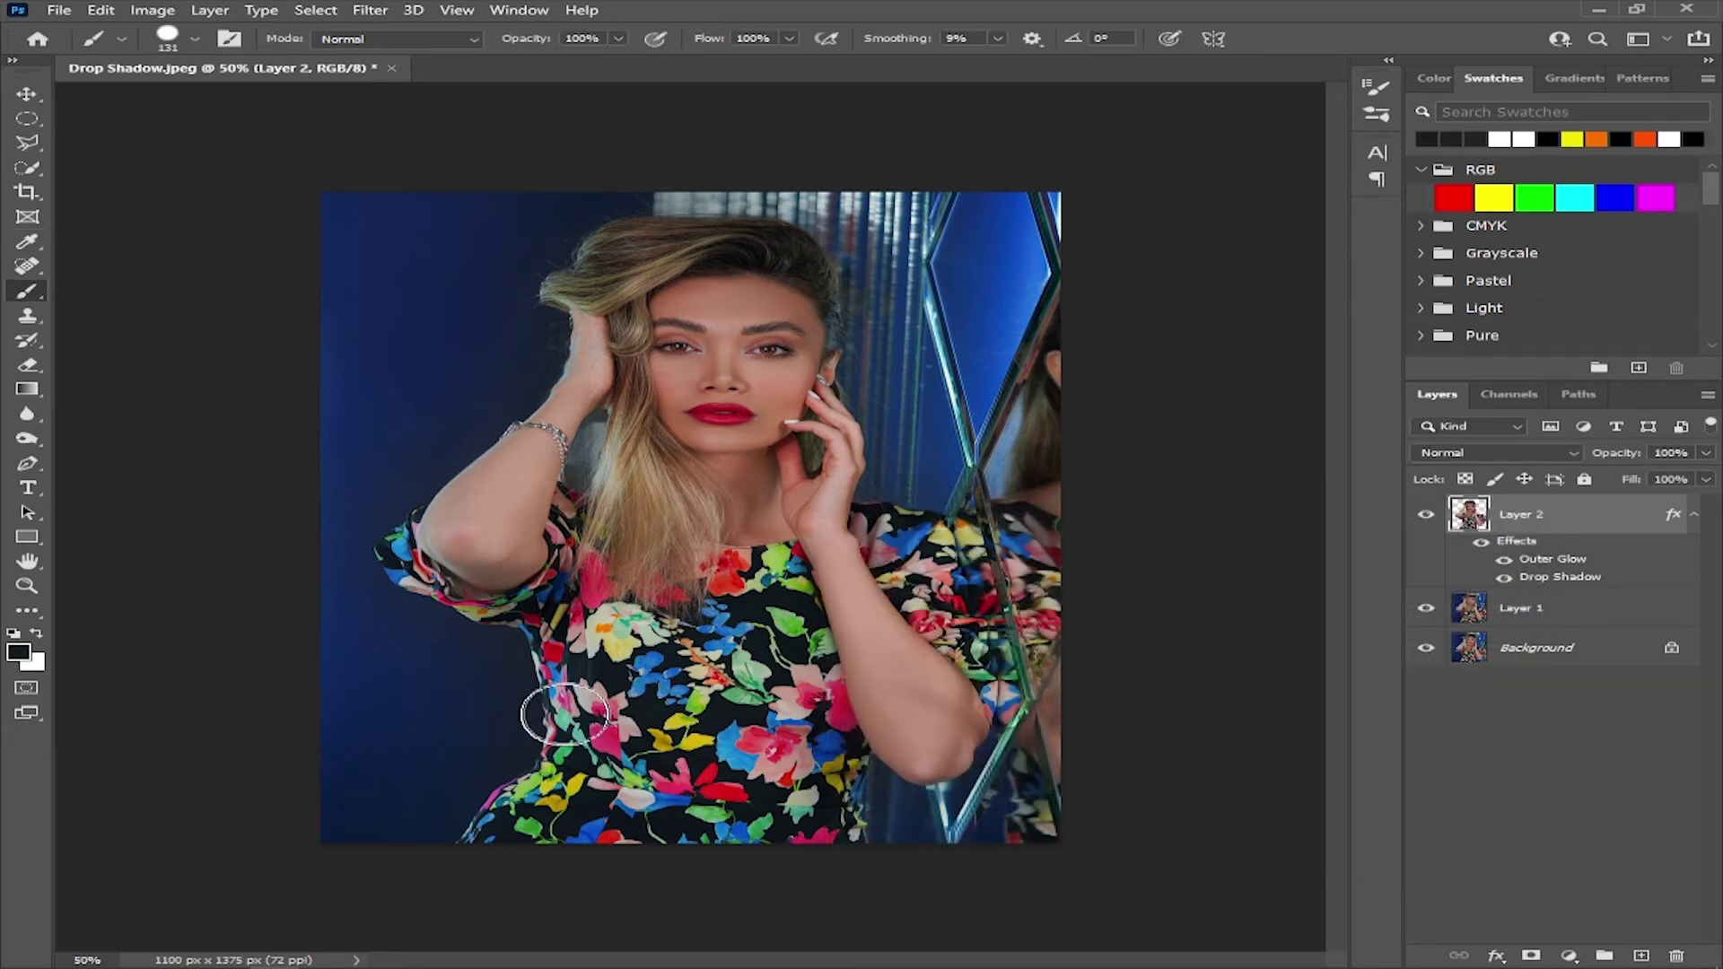
- Switch to the Soft Round preset with 25% opacity and 15% flow
right_click(495, 687)
click(667, 813)
drag(704, 40, 698, 42)
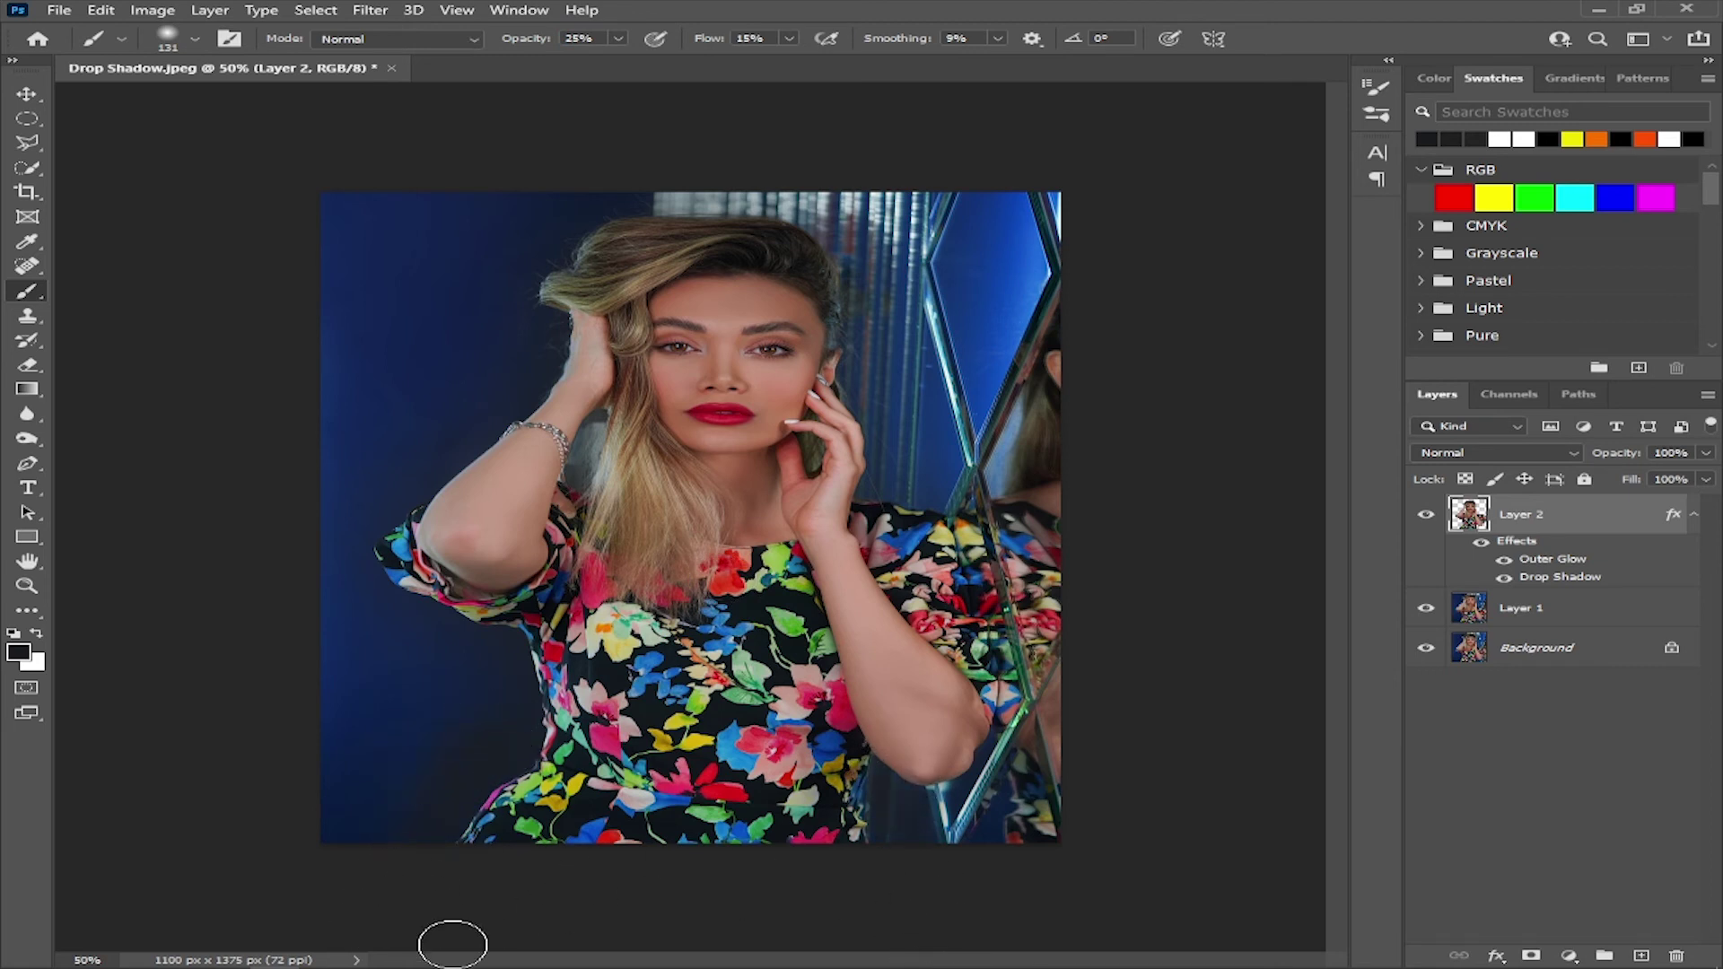
scroll(655, 493, down, 2)
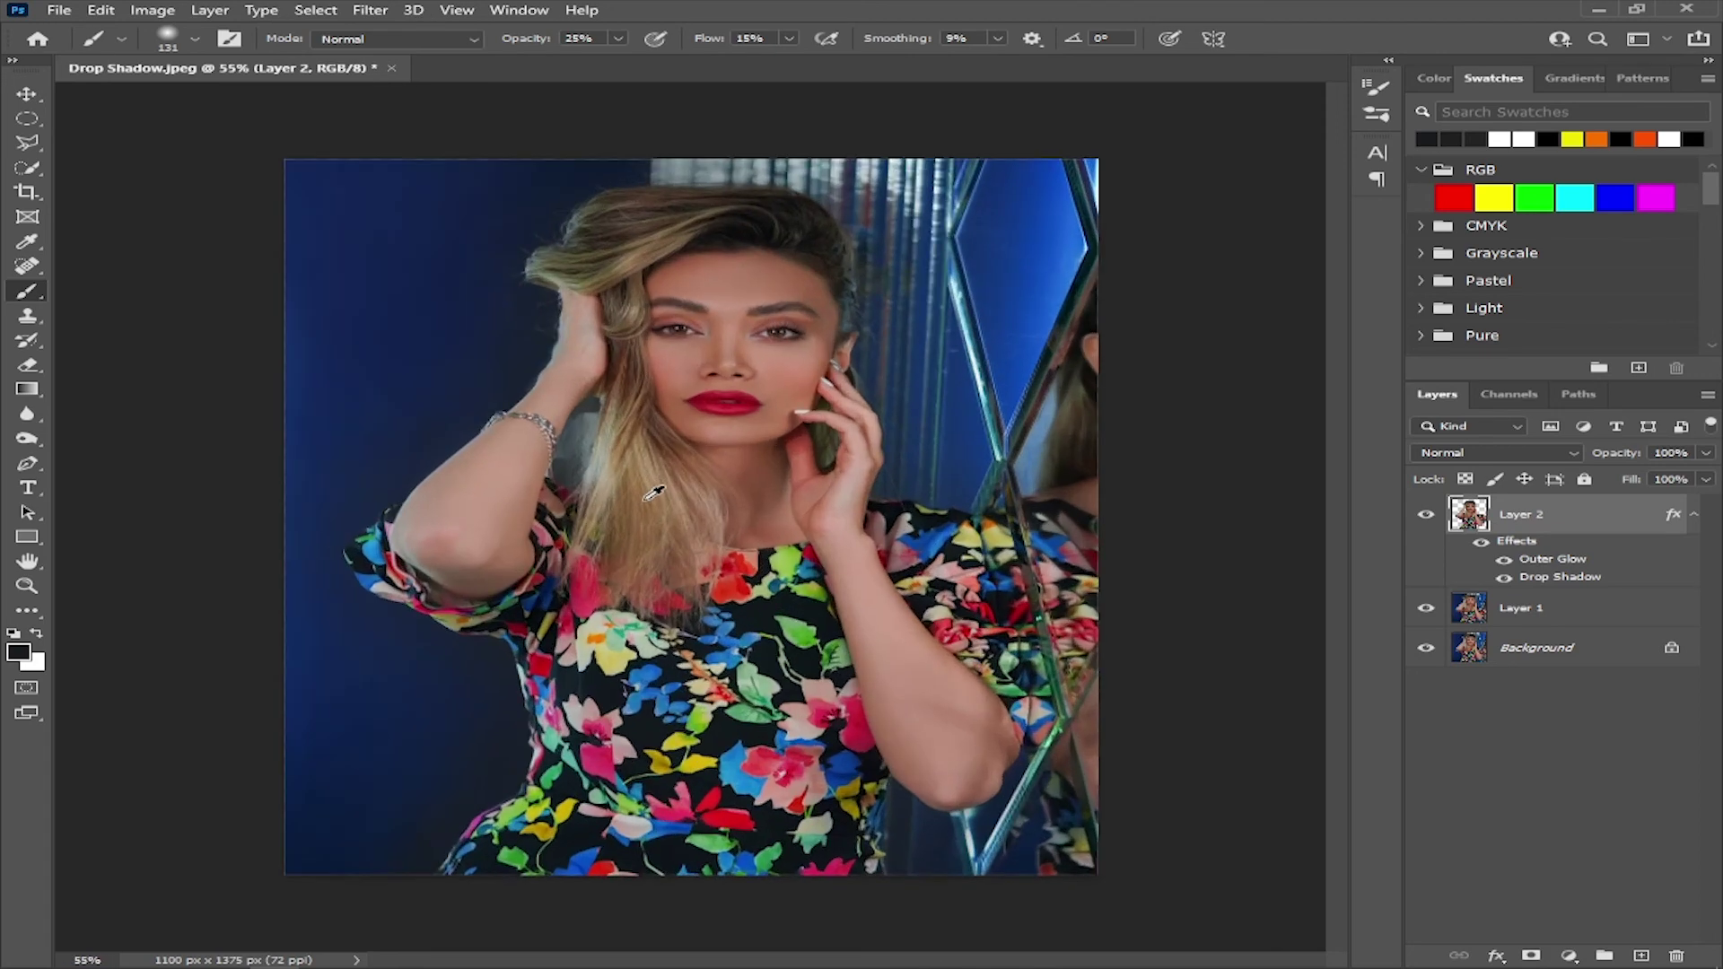
scroll(654, 493, up, 6)
drag(749, 341, 671, 797)
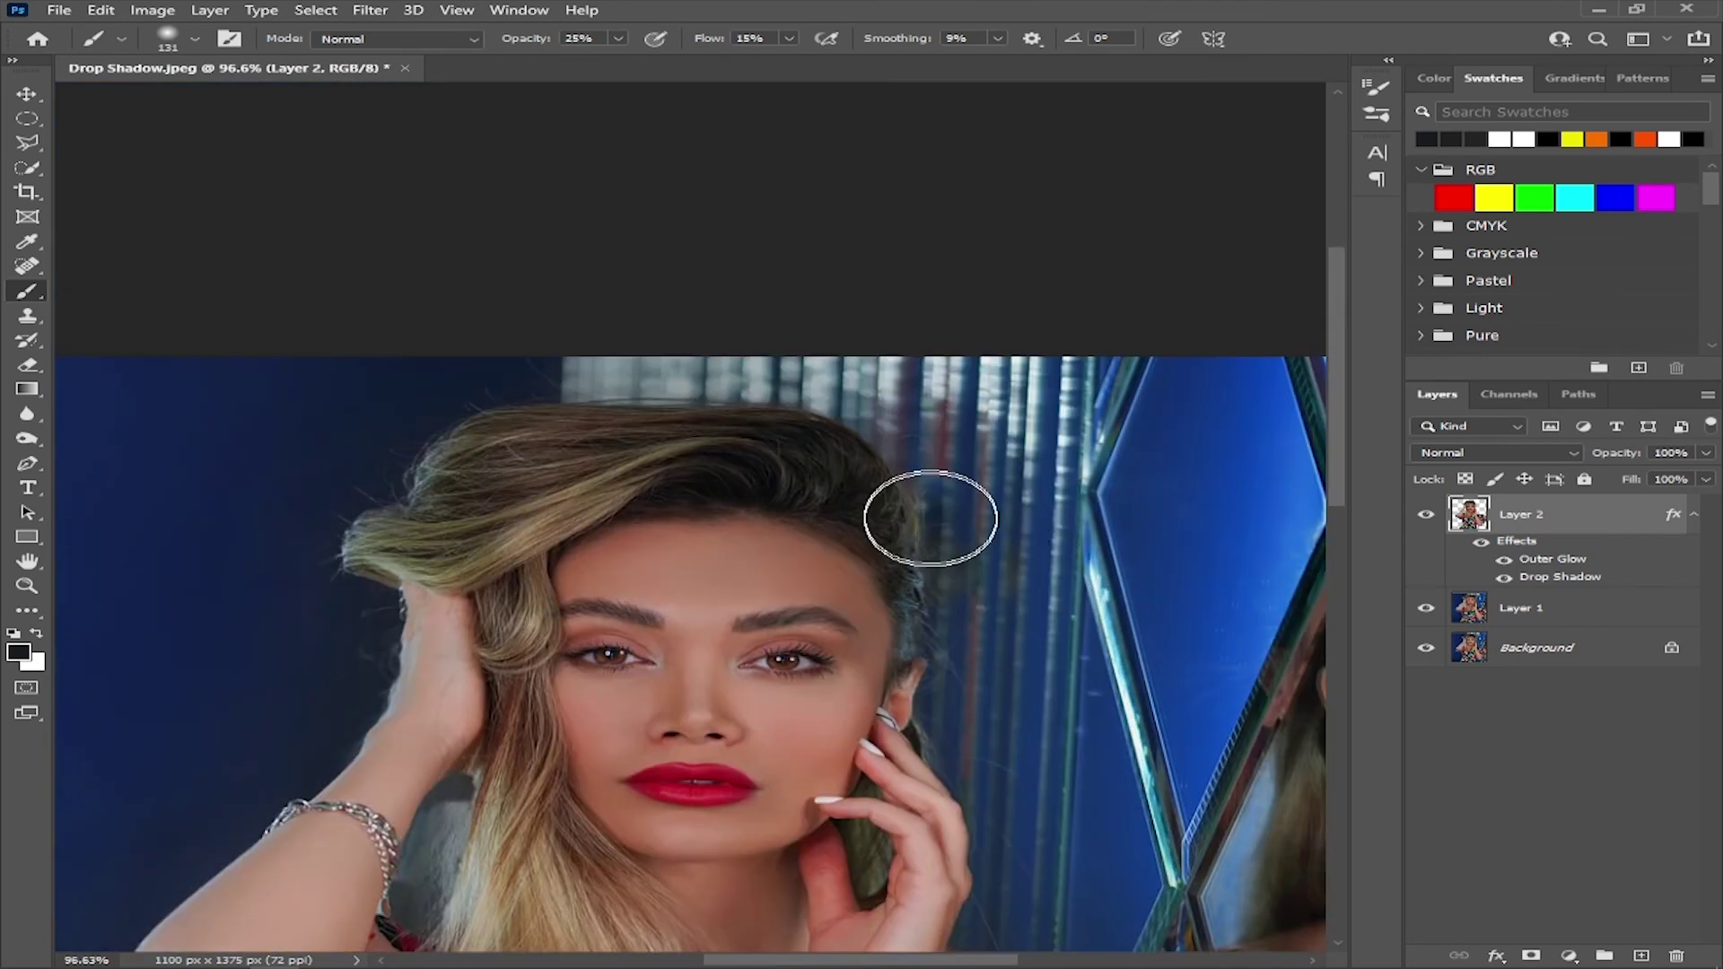
drag(940, 725, 608, 508)
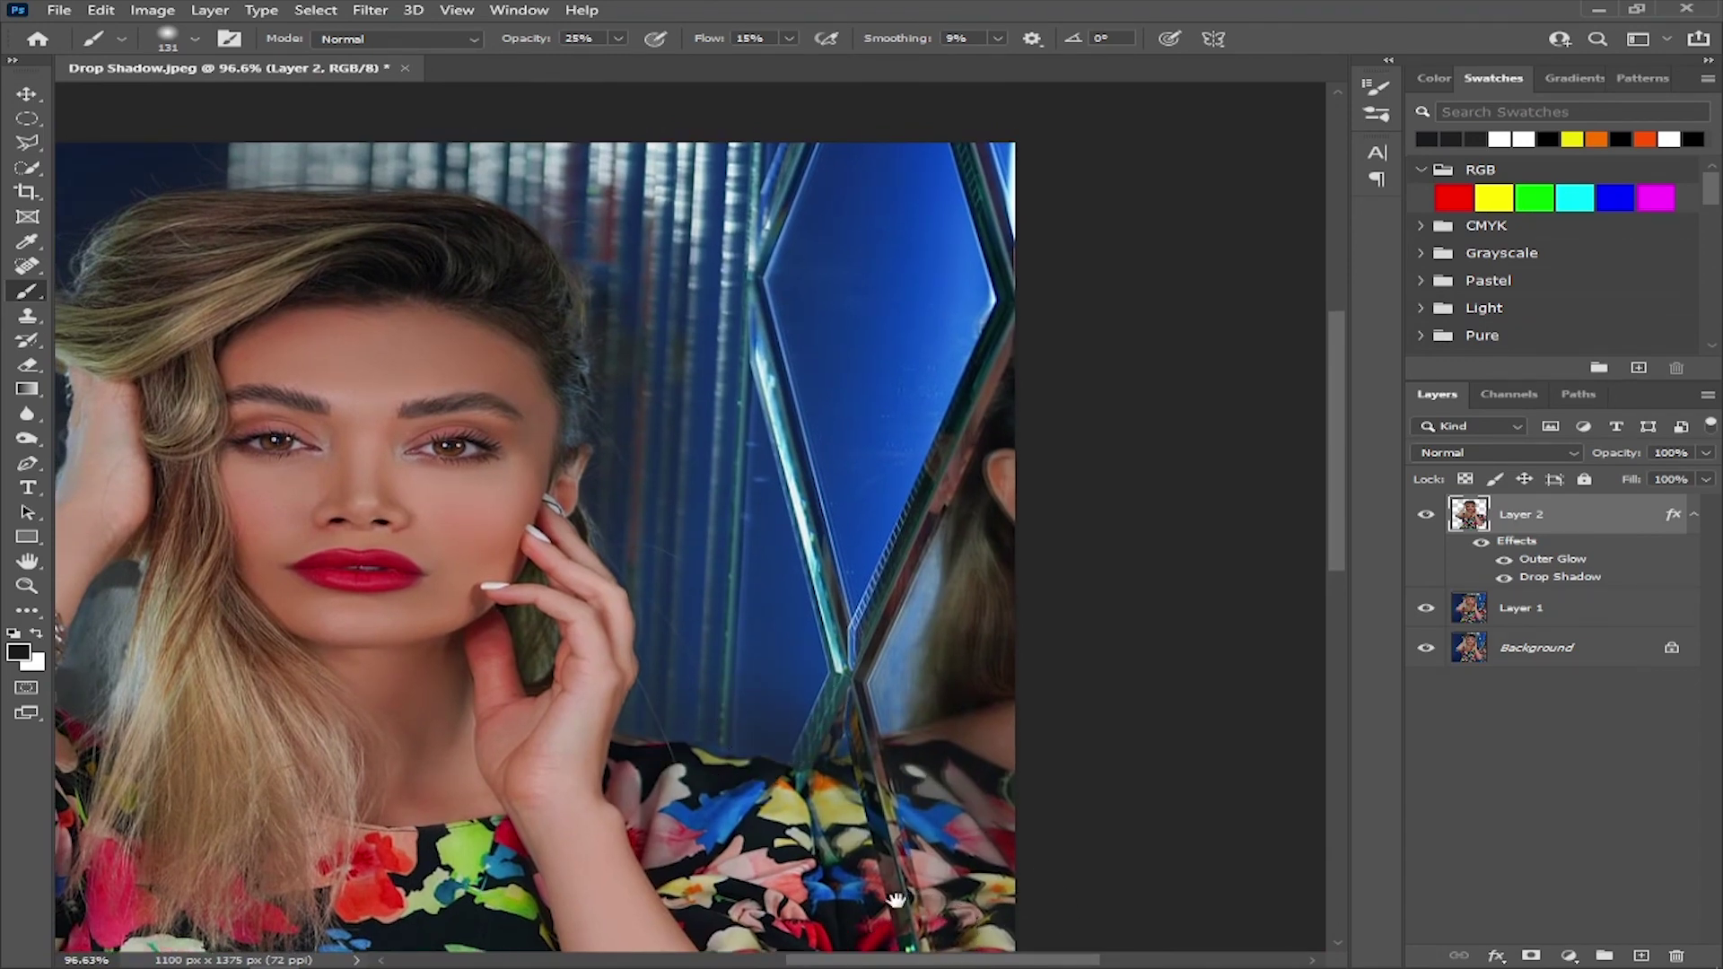
scroll(1246, 729, down, 2)
scroll(1246, 730, down, 3)
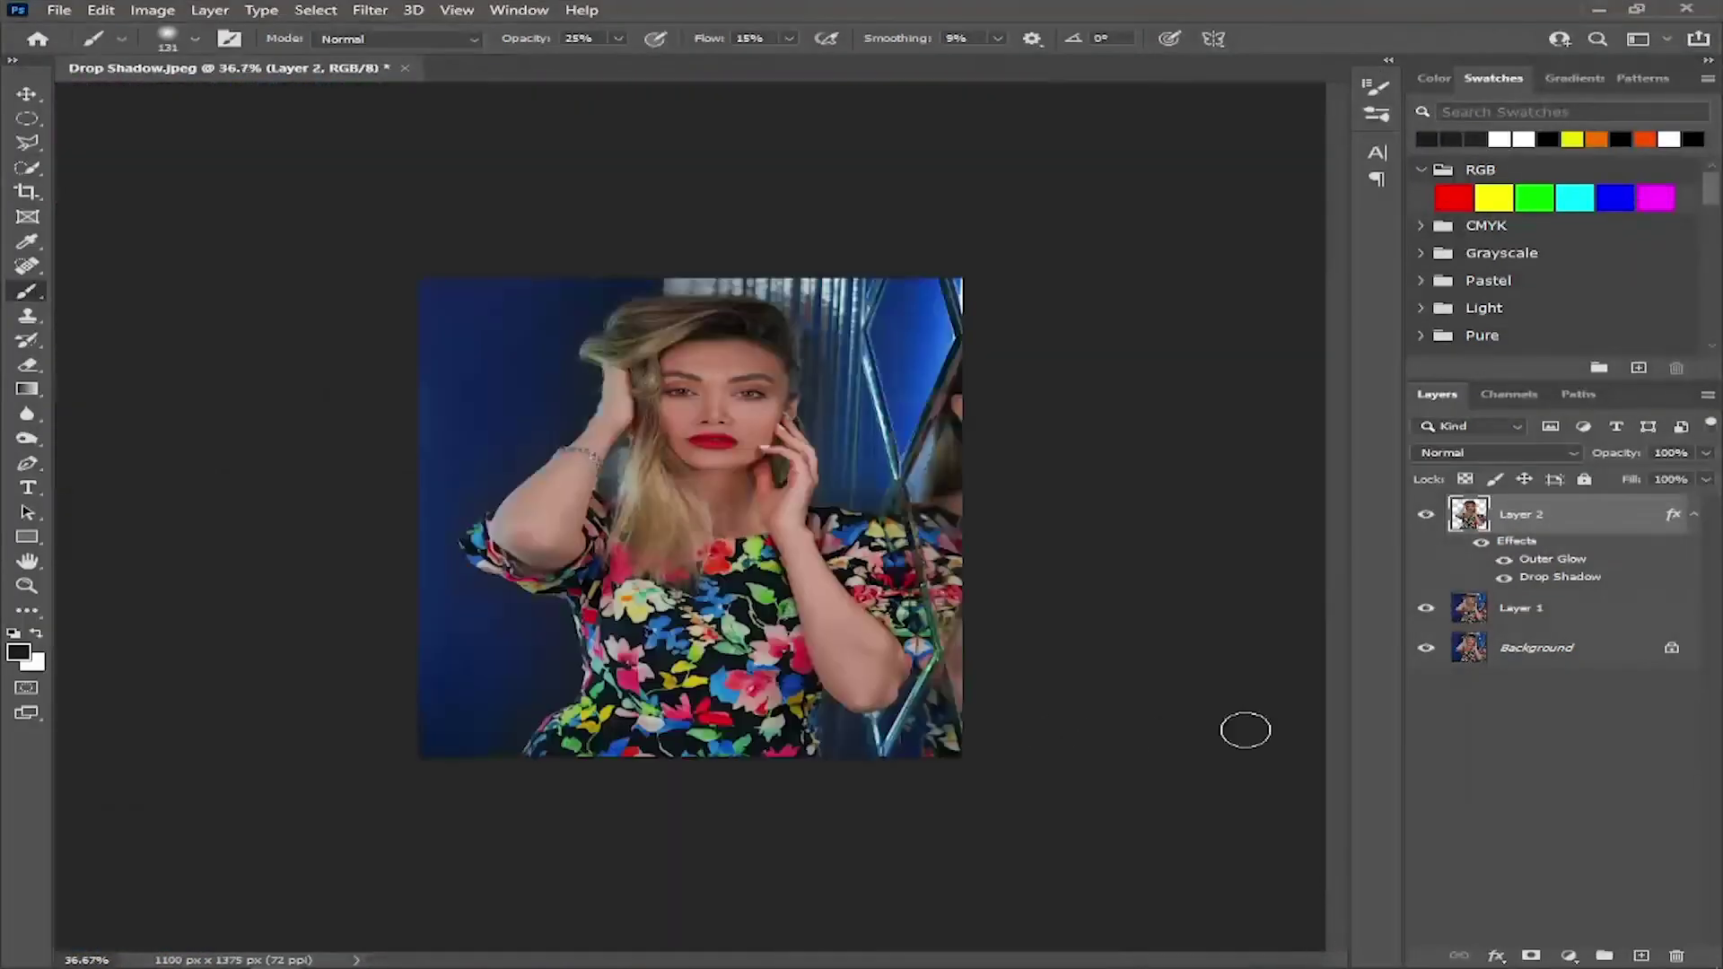
alt+click(1426, 649)
alt+click(1425, 649)
alt+click(1425, 650)
alt+click(1425, 649)
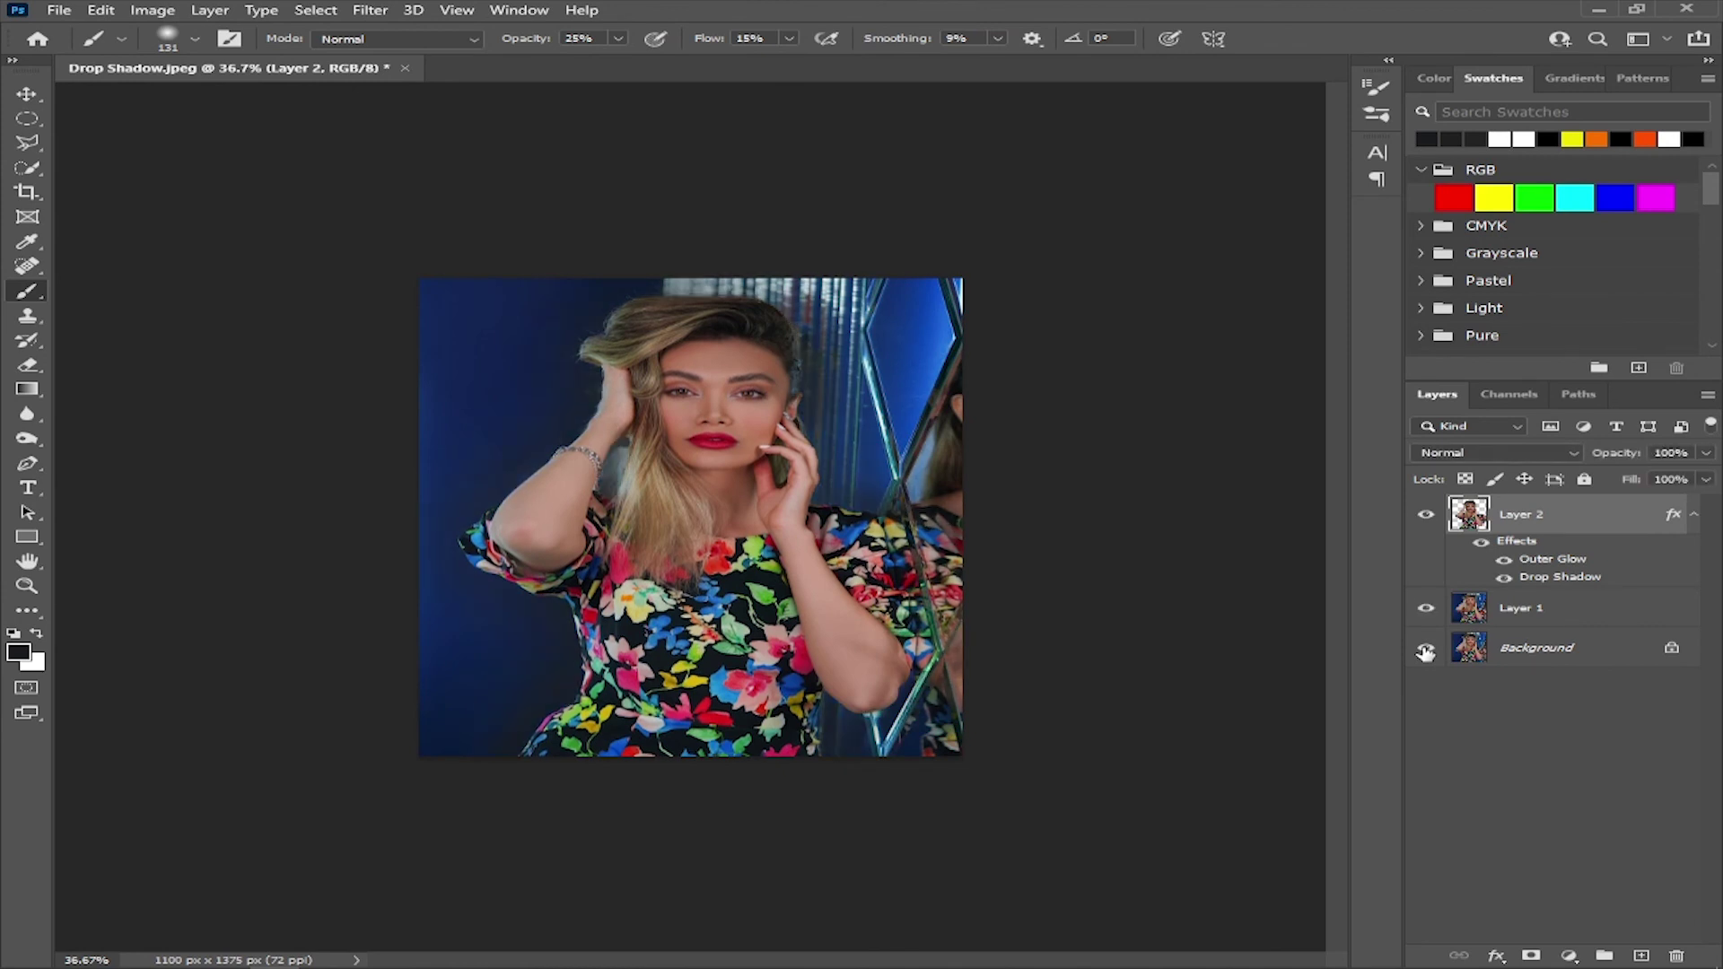